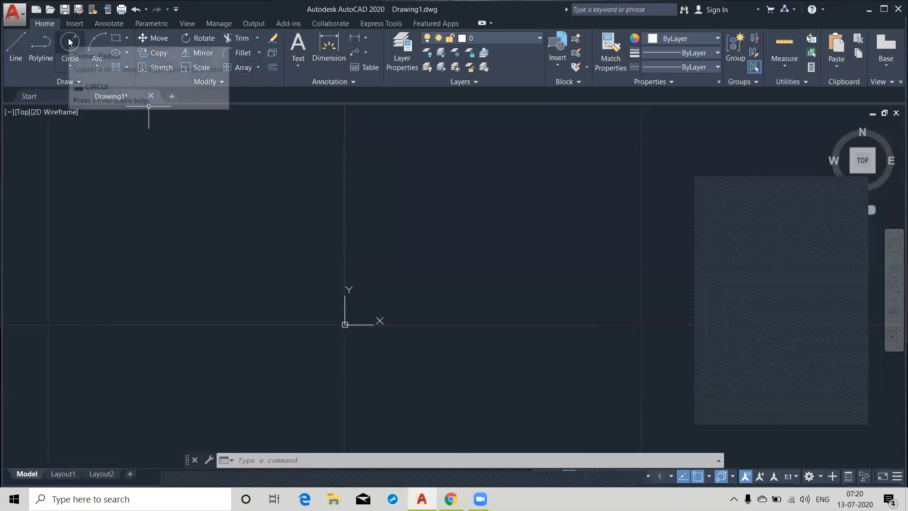
# - Draw a circle with a radius of 25 centred slightly above and to the right of the origin
pyautogui.click(69, 54)
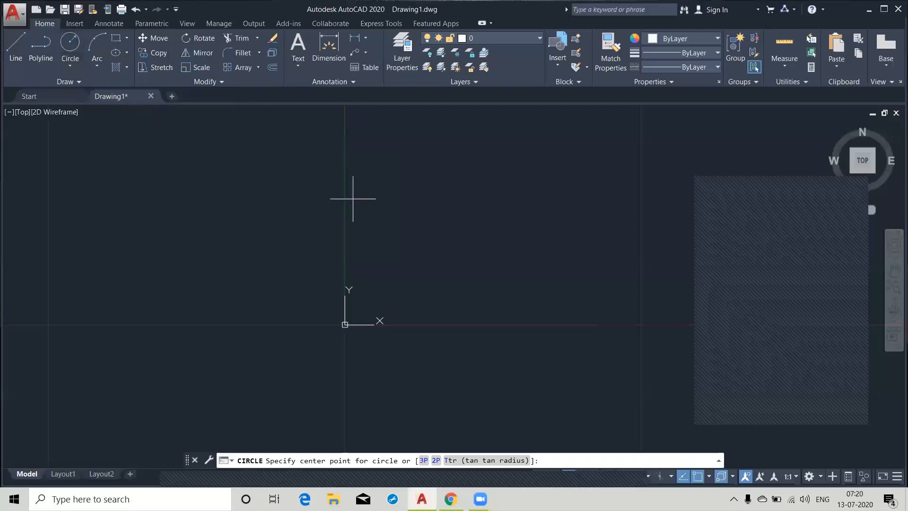
pyautogui.click(387, 229)
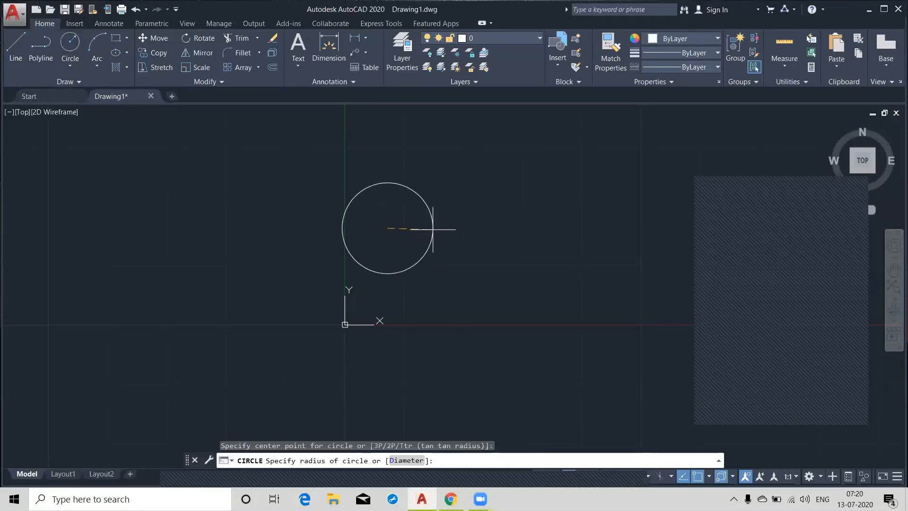
pyautogui.write('25')
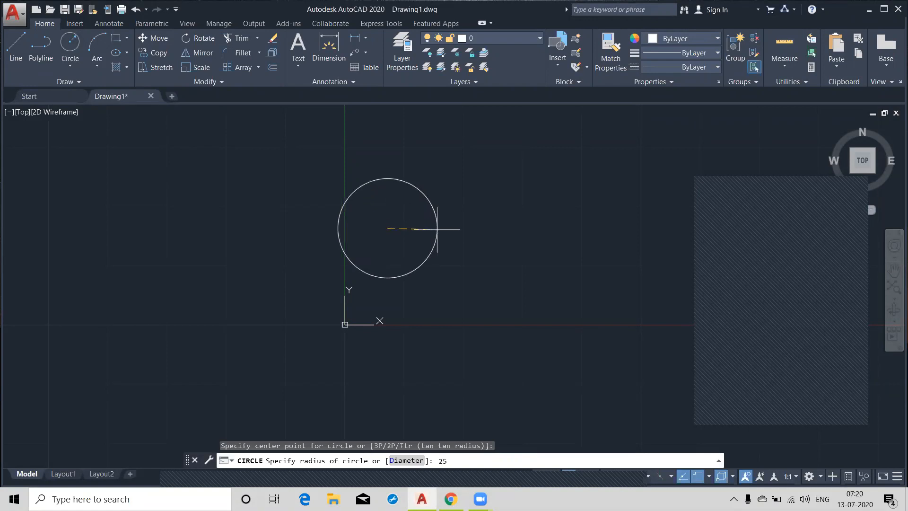
pyautogui.press('Return')
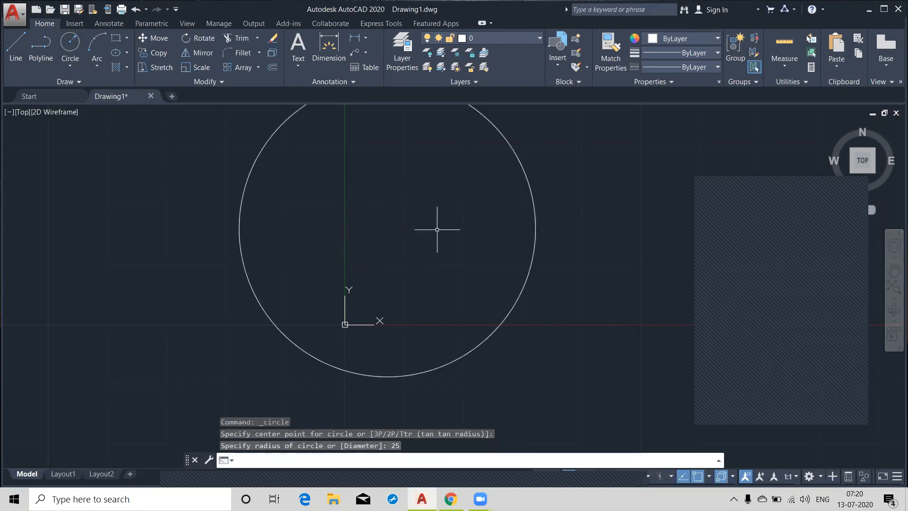
pyautogui.scroll(-2, 414, 259)
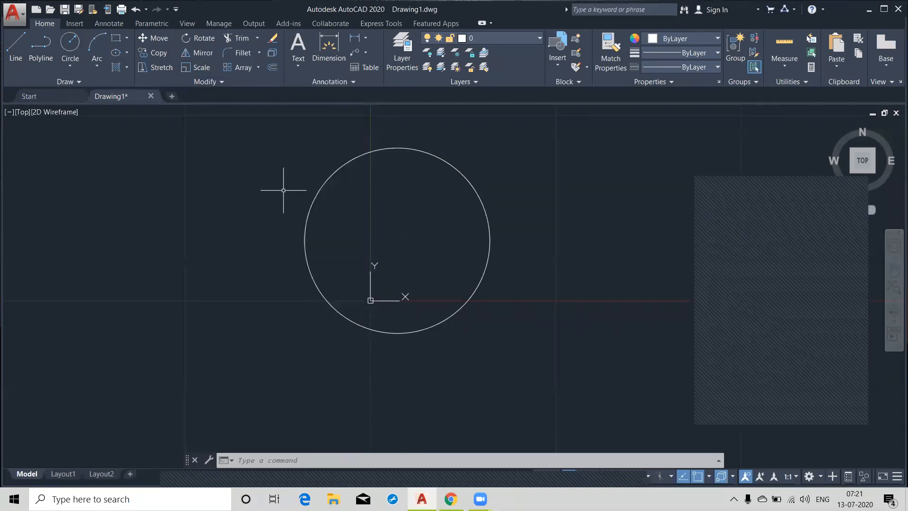
# - Scale the circle by a factor of 0.5 using its centre as the base point
pyautogui.write('s')
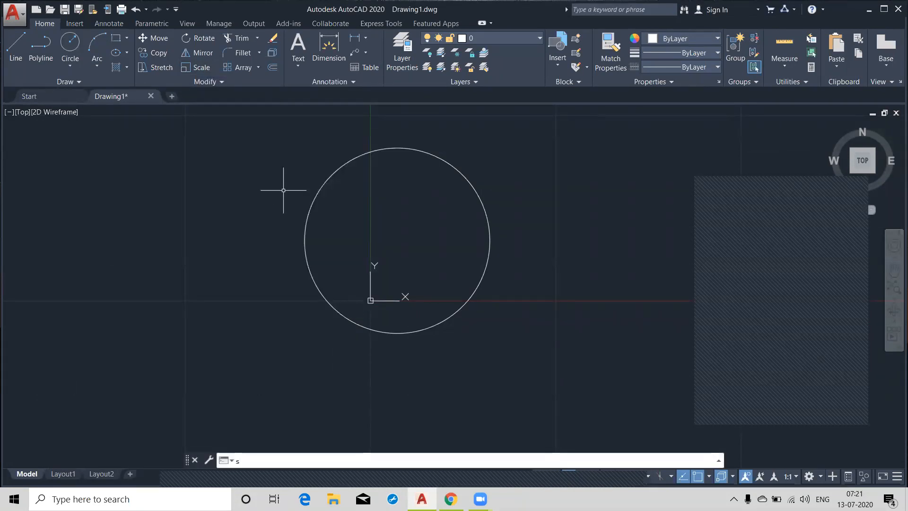
pyautogui.write('c')
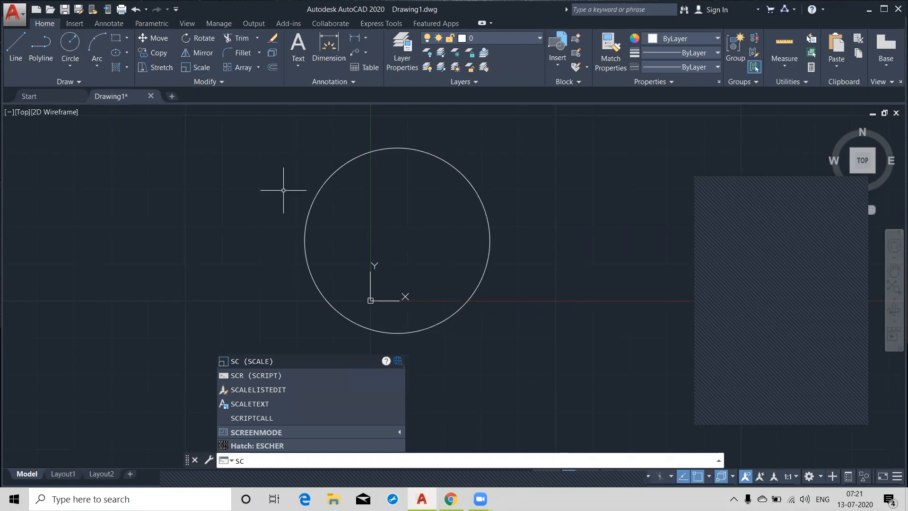
pyautogui.press('Return')
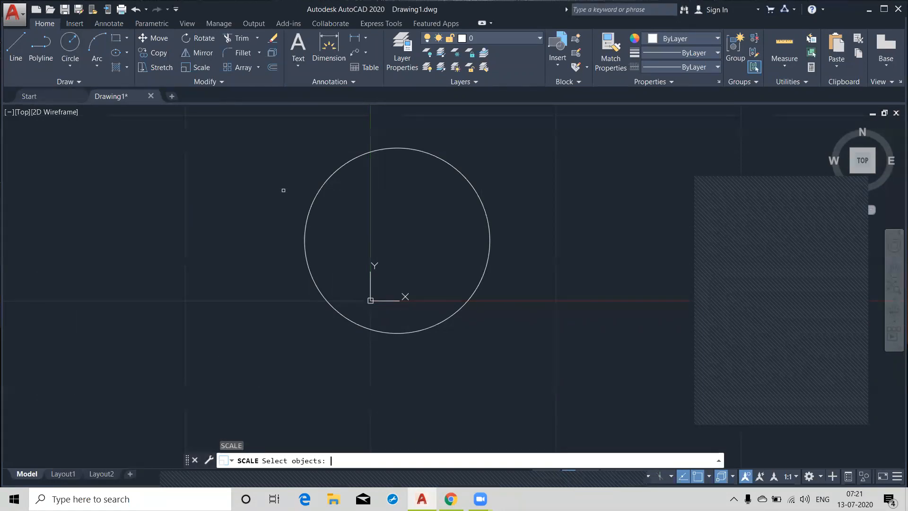
pyautogui.click(320, 188)
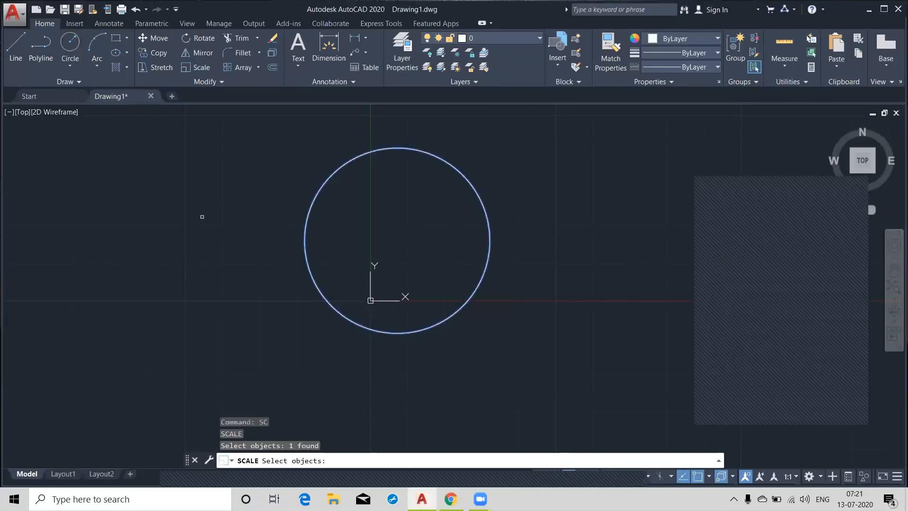
pyautogui.press('Return')
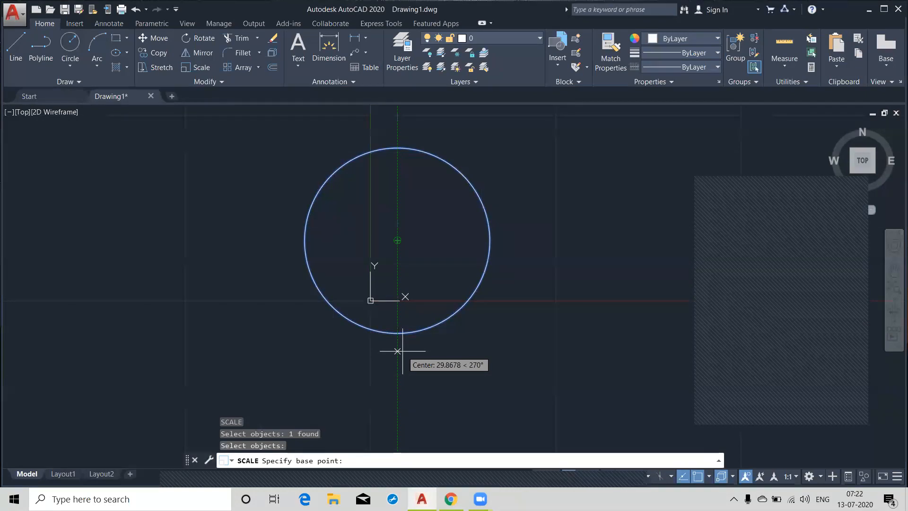
pyautogui.click(397, 240)
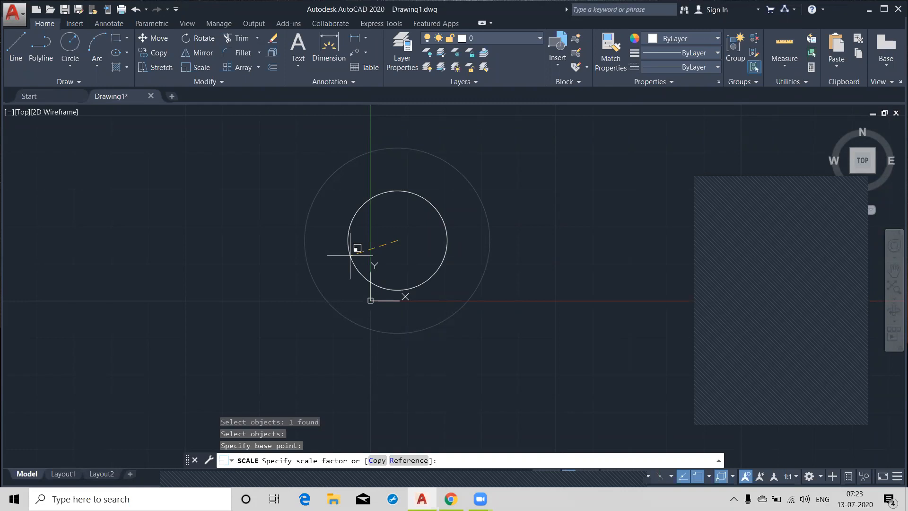
pyautogui.write('0.5')
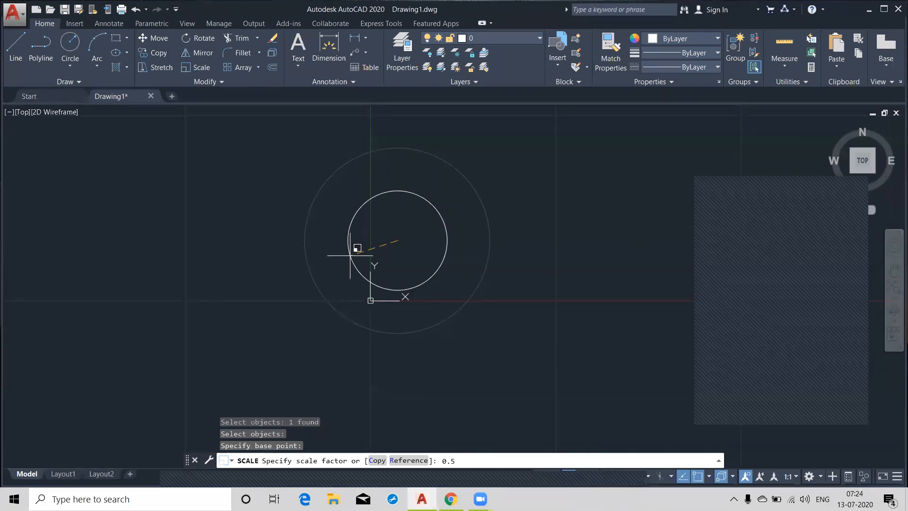
pyautogui.press('Return')
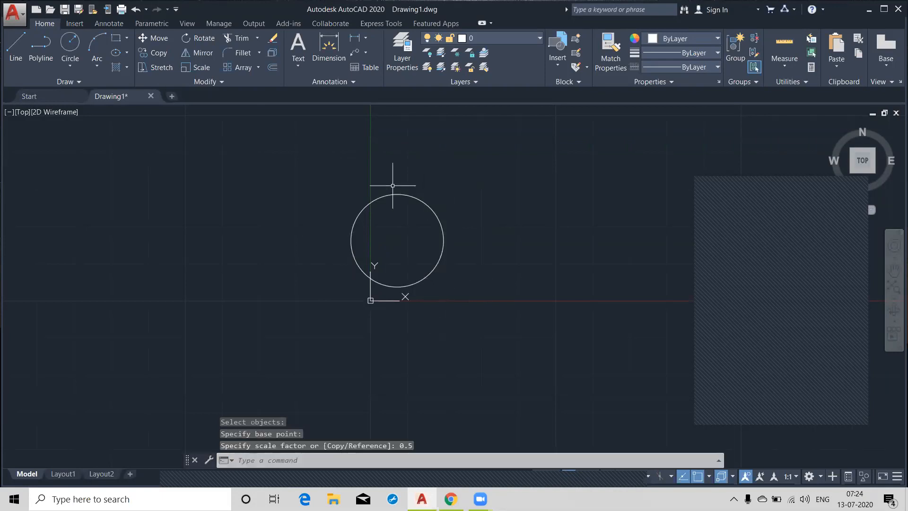
# - Add a radius dimension to the scaled circle and delete that dimension again
pyautogui.click(365, 38)
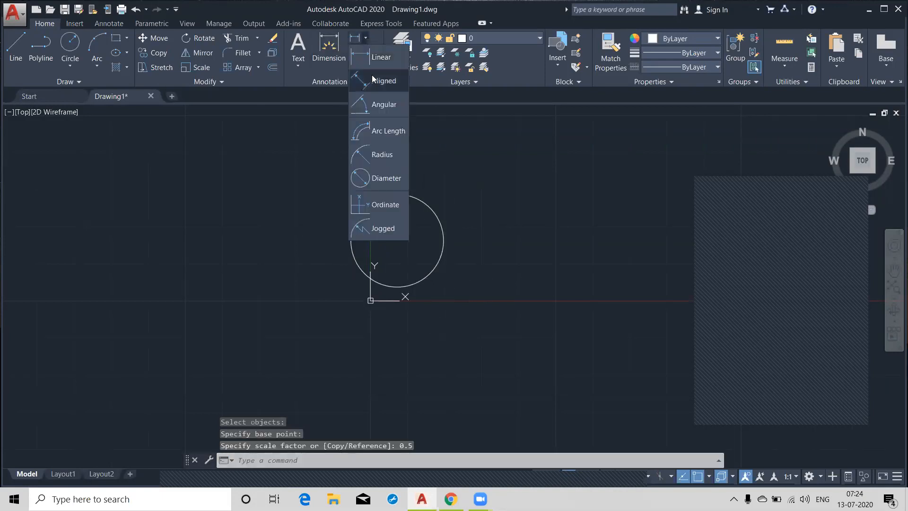
pyautogui.click(382, 154)
pyautogui.click(386, 195)
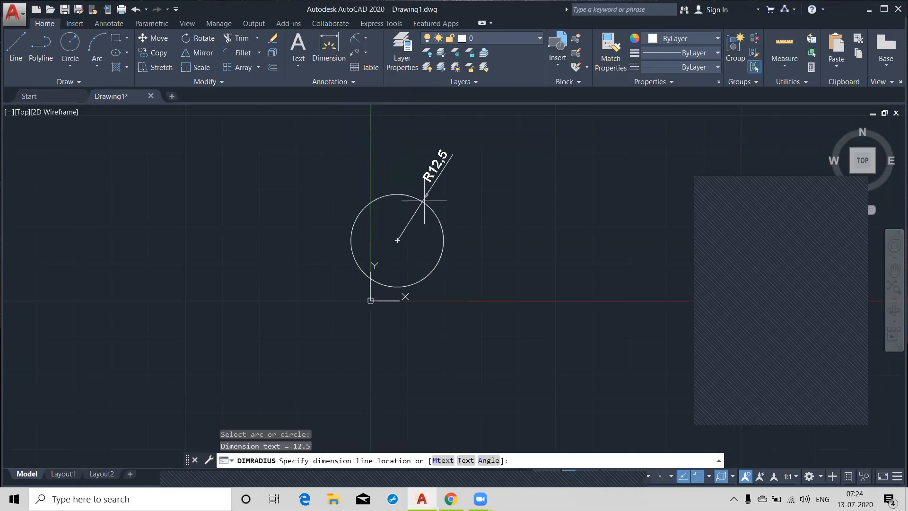
pyautogui.click(444, 180)
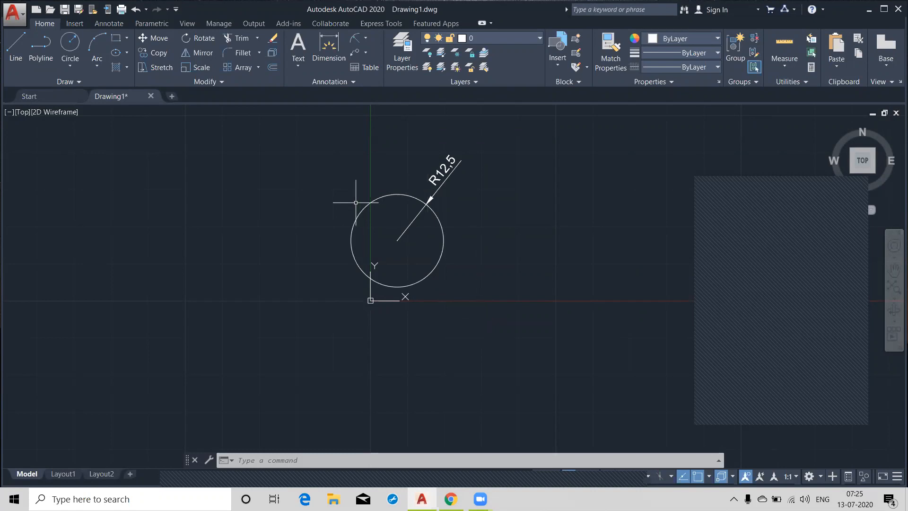
pyautogui.click(450, 165)
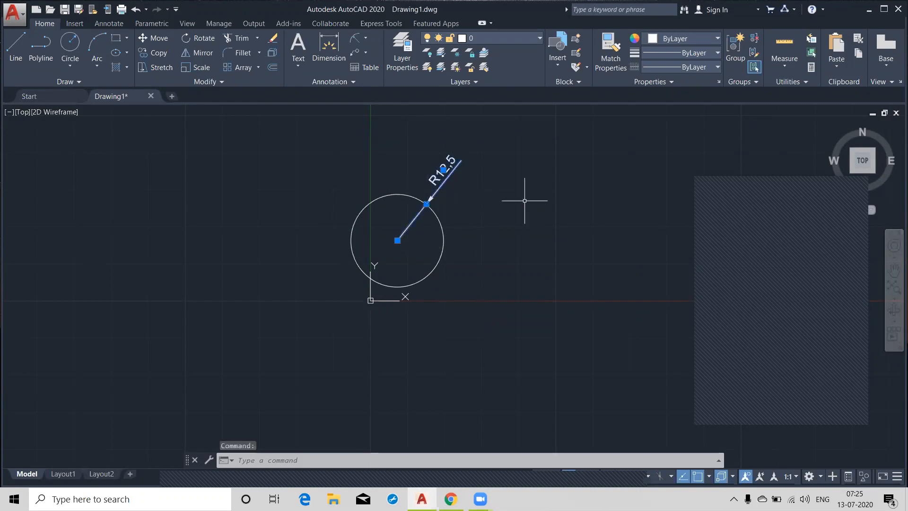
pyautogui.press('Delete')
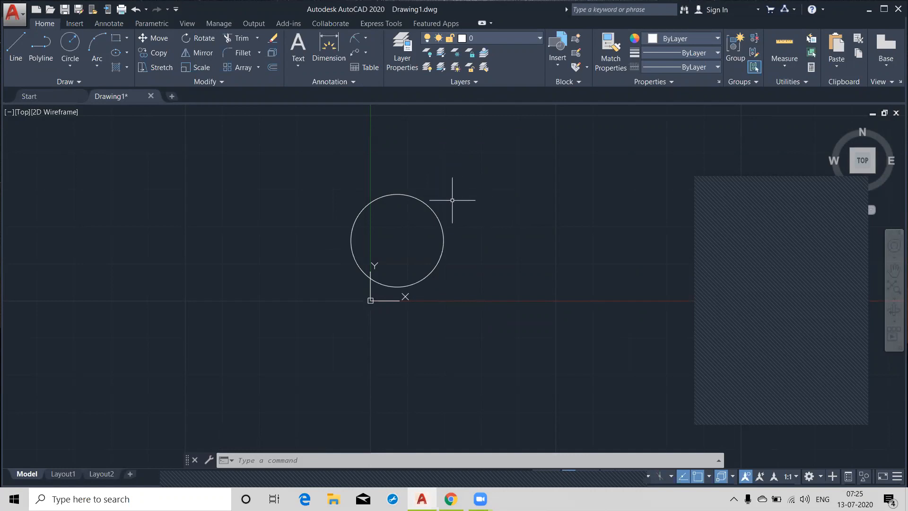
# - Scale a copy of the circle by a factor of 4 about its centre, keeping the original circle
pyautogui.write('sc')
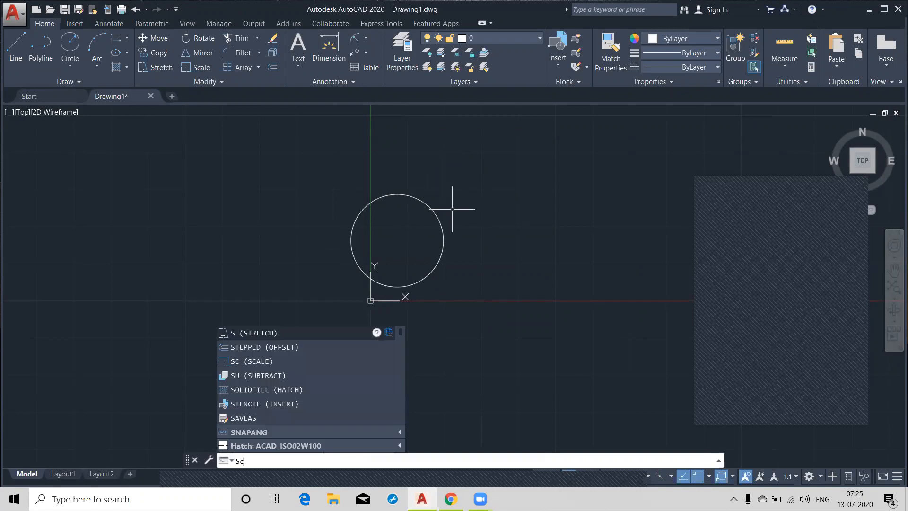
pyautogui.press('Return')
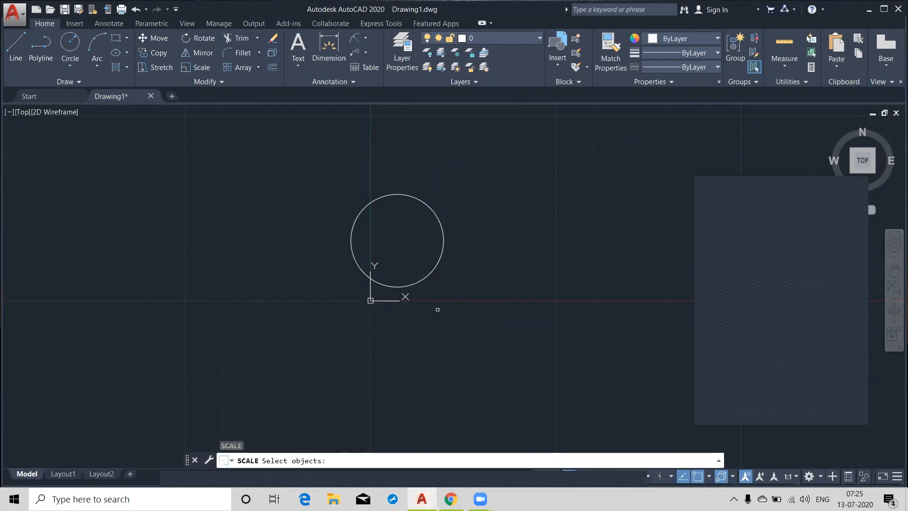
pyautogui.click(429, 269)
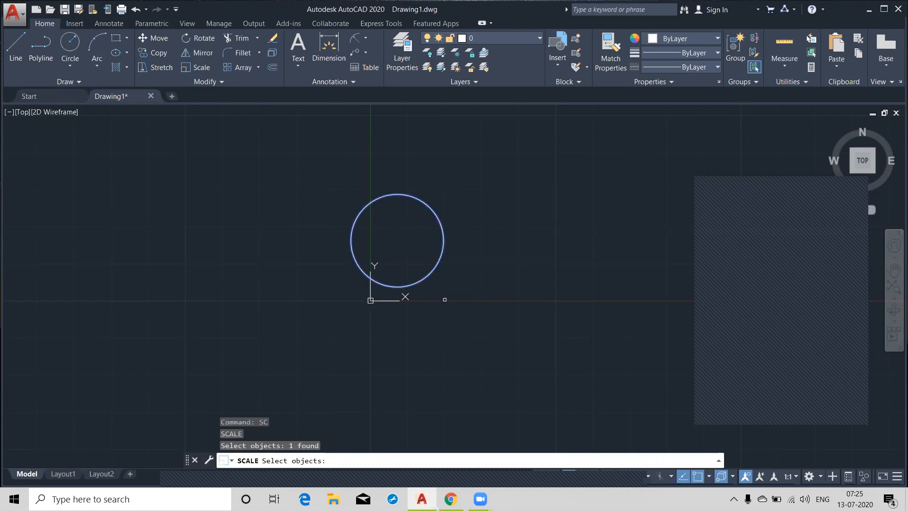
pyautogui.press('Return')
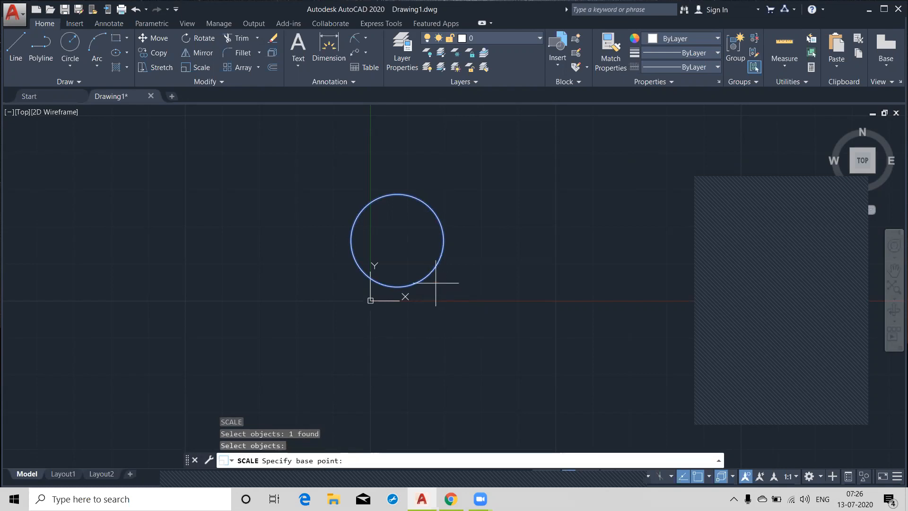
pyautogui.click(397, 240)
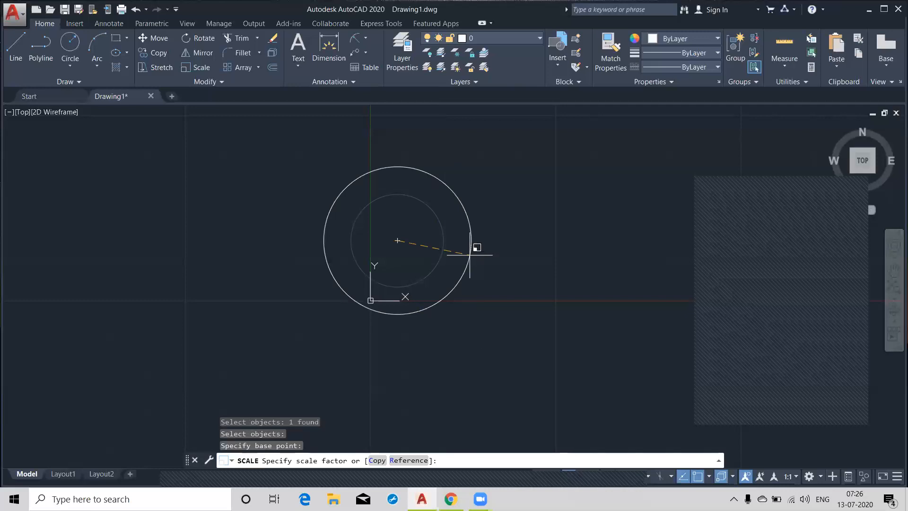
pyautogui.press('Return')
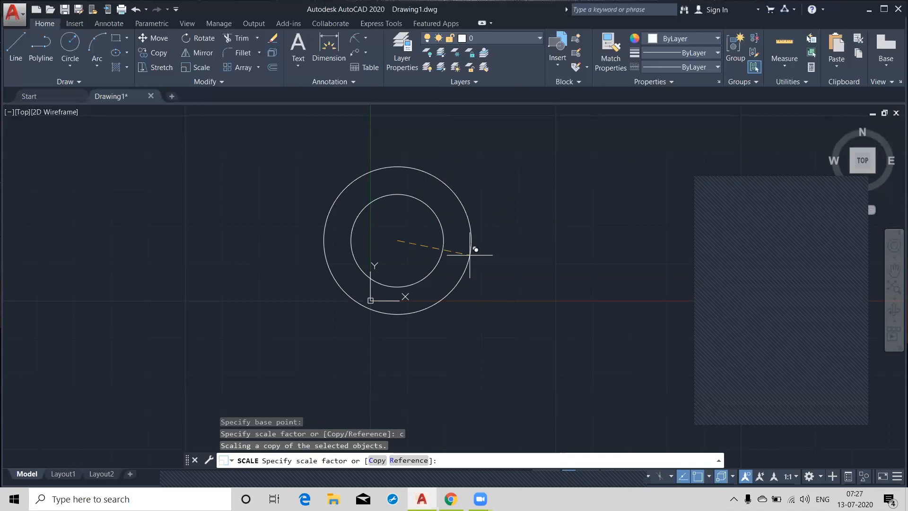
pyautogui.write('4')
pyautogui.press('Return')
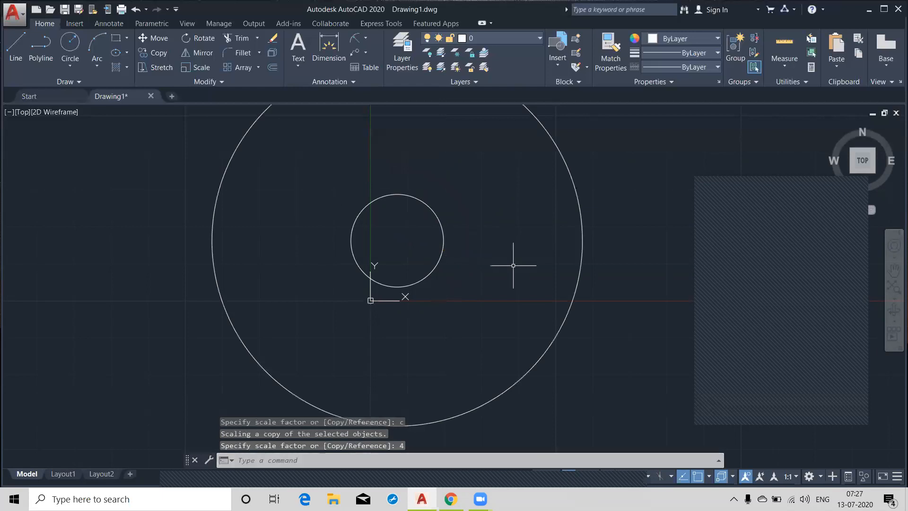
# - Add a radius dimension to the outer circle, placing its text outside the circle at the upper right
pyautogui.scroll(-2, 374, 296)
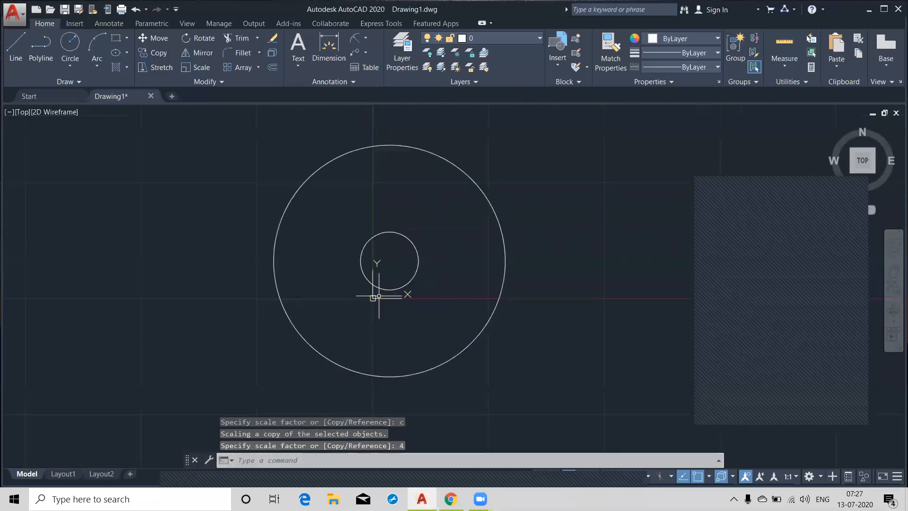
pyautogui.click(355, 39)
pyautogui.click(475, 183)
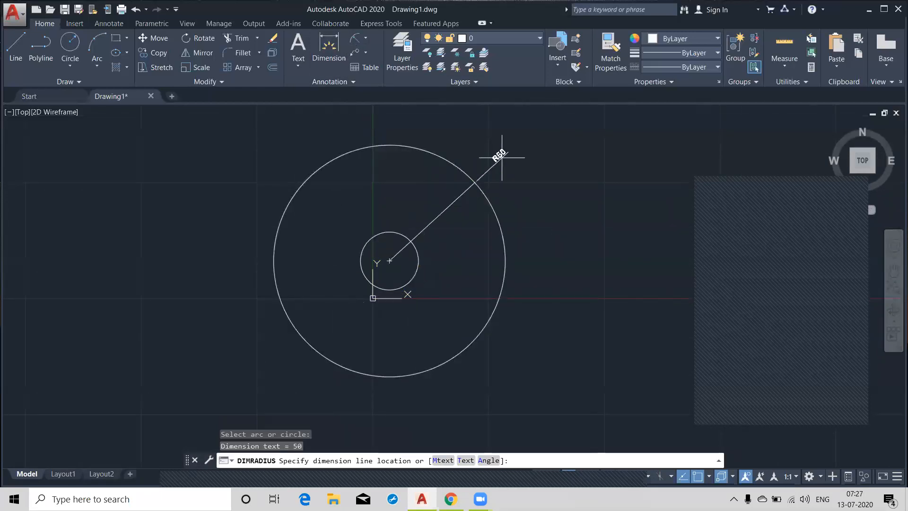
pyautogui.click(523, 174)
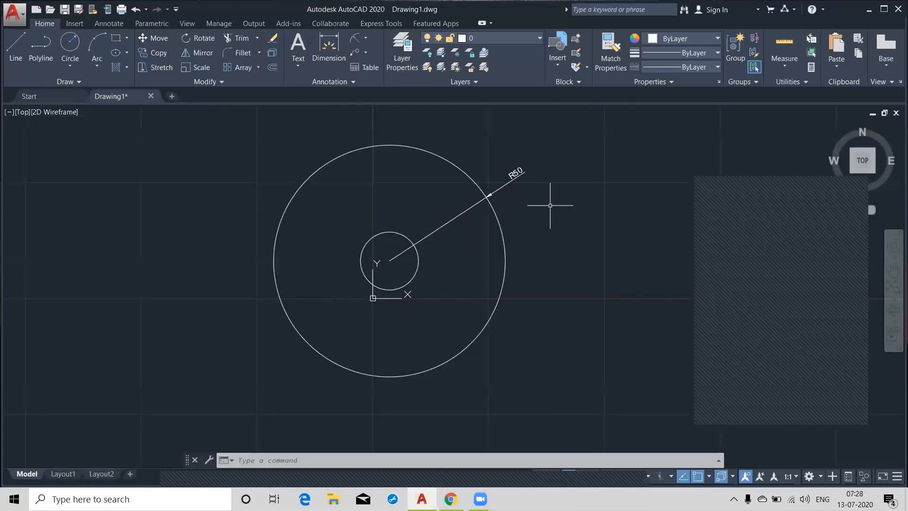
# - Draw a horizontal line 50 units long to the left of the circles with Ortho mode on
pyautogui.moveTo(350, 253); pyautogui.dragTo(437, 259, button='middle')
pyautogui.scroll(-2, 428, 256)
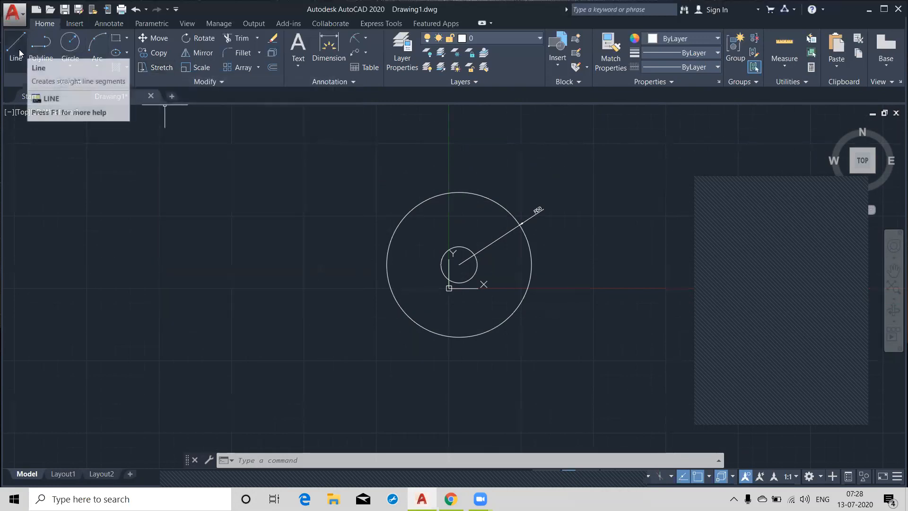
pyautogui.click(18, 49)
pyautogui.click(141, 208)
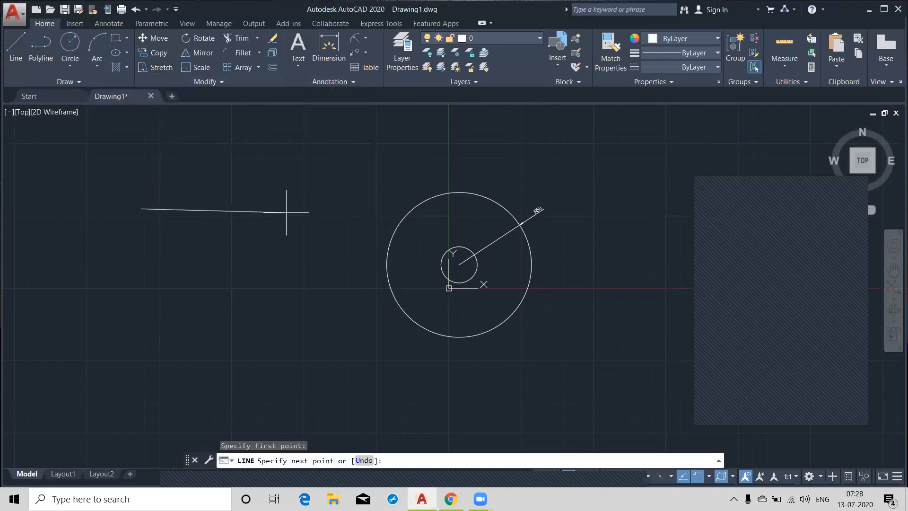
pyautogui.click(621, 477)
pyautogui.write('50')
pyautogui.press('Return')
pyautogui.press('Return')
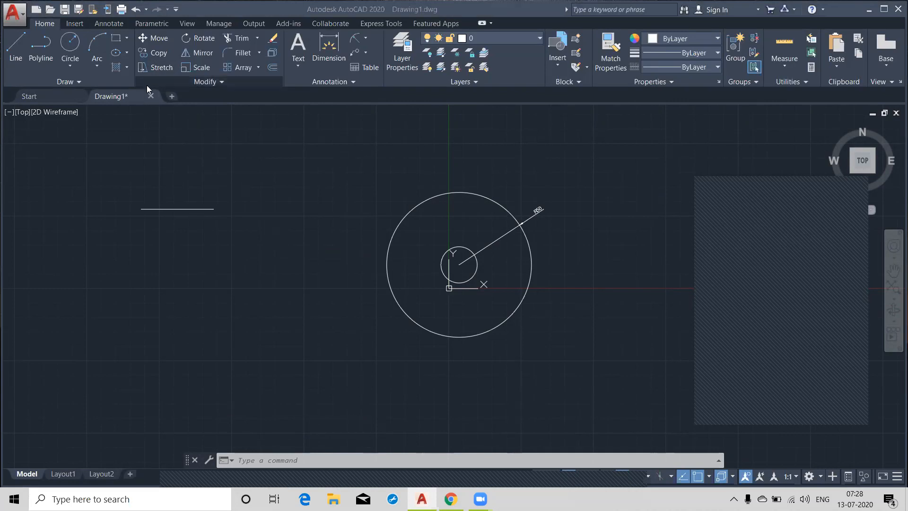
# - Stretch the individually picked horizontal line from its right endpoint horizontally towards the circles
pyautogui.moveTo(144, 89)
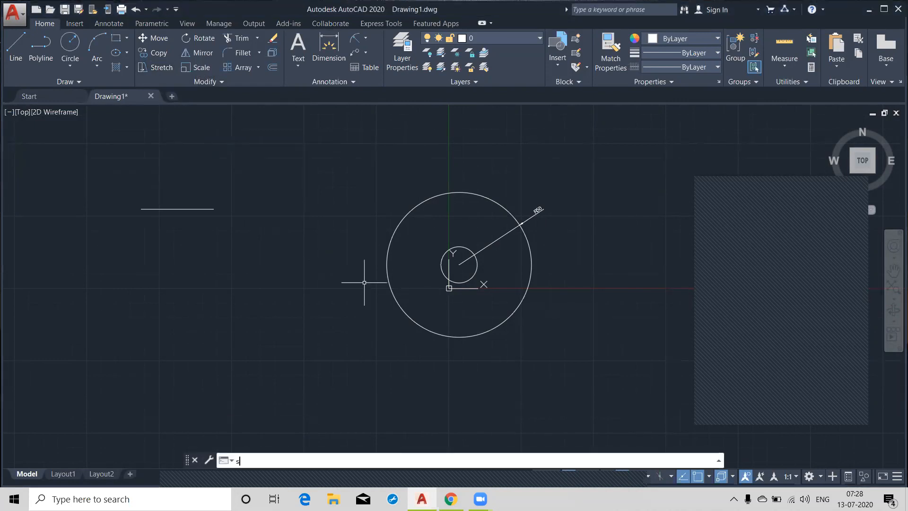
pyautogui.write('s')
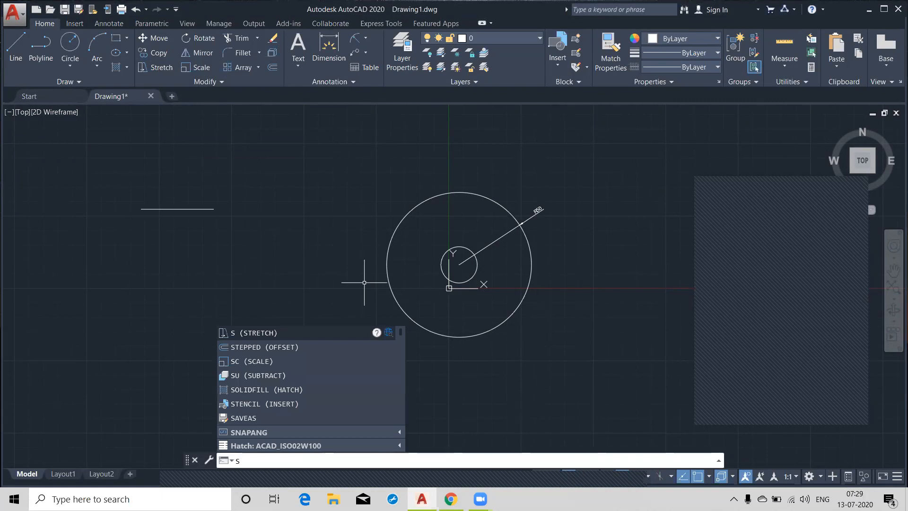
pyautogui.press('Return')
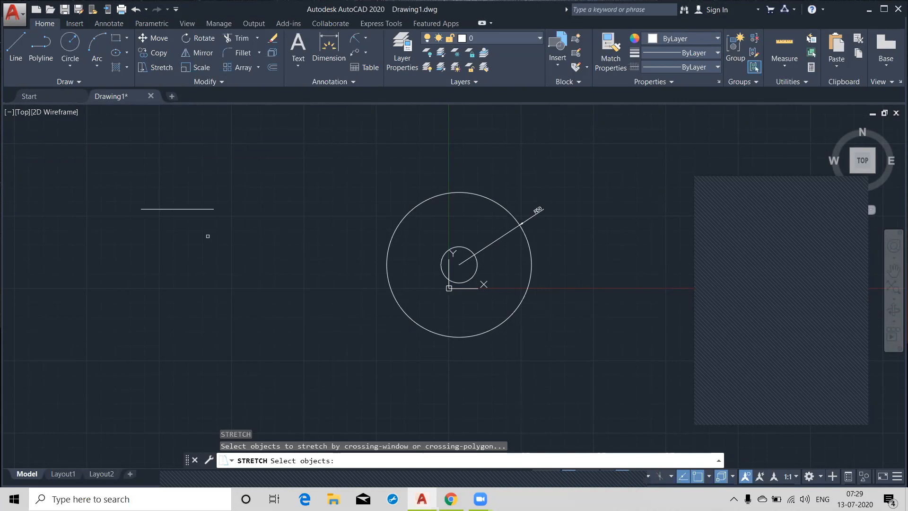
pyautogui.click(176, 208)
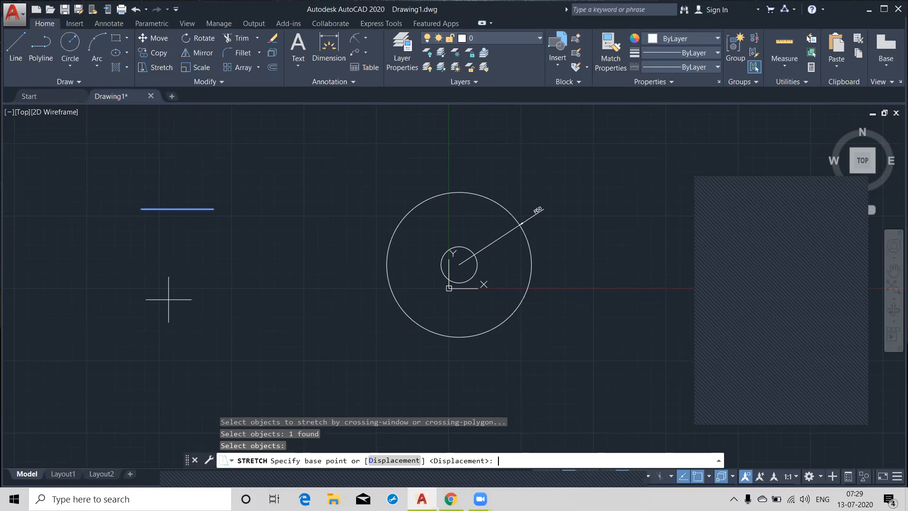
pyautogui.click(213, 208)
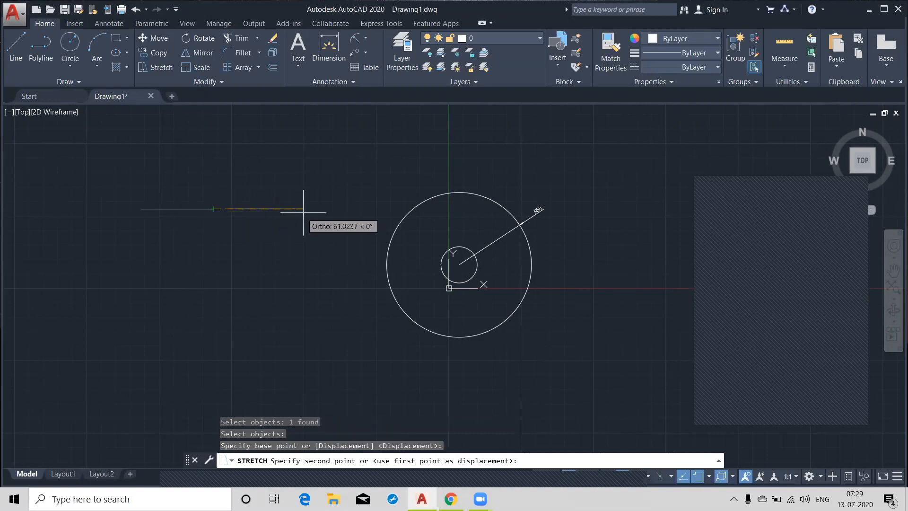
pyautogui.click(335, 209)
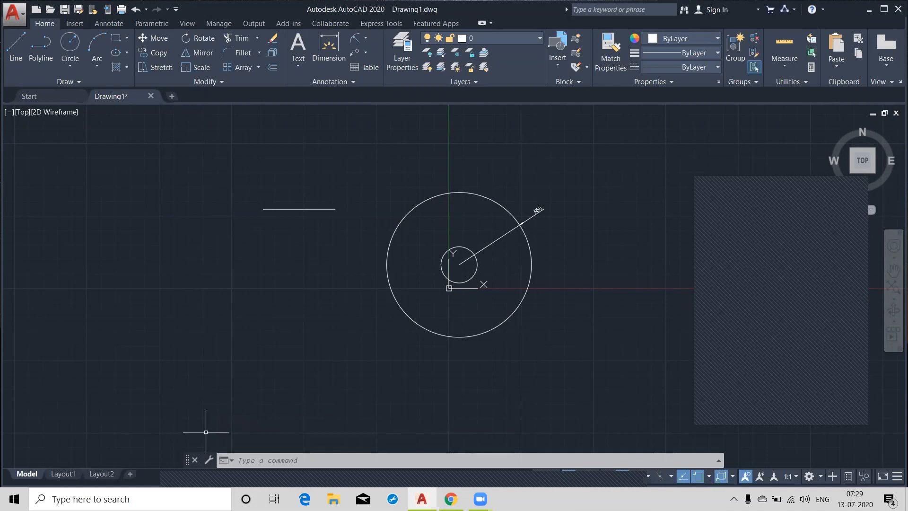
# - Demonstrate window and crossing selection boxes in the empty area to the left of the line and circles
pyautogui.click(82, 169)
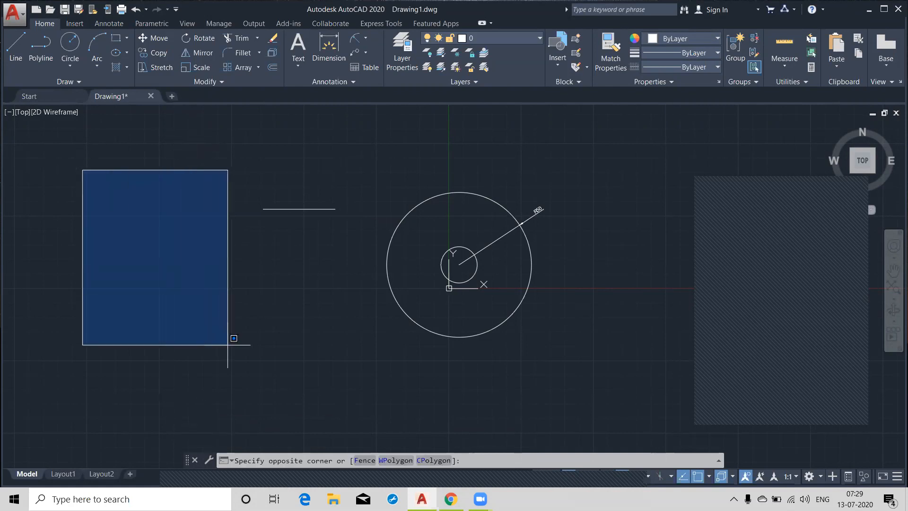
pyautogui.click(234, 350)
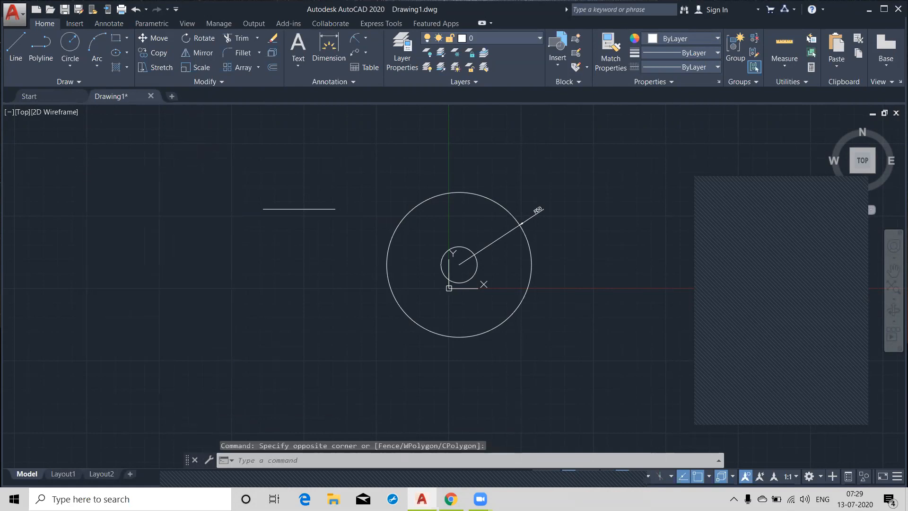
pyautogui.click(275, 352)
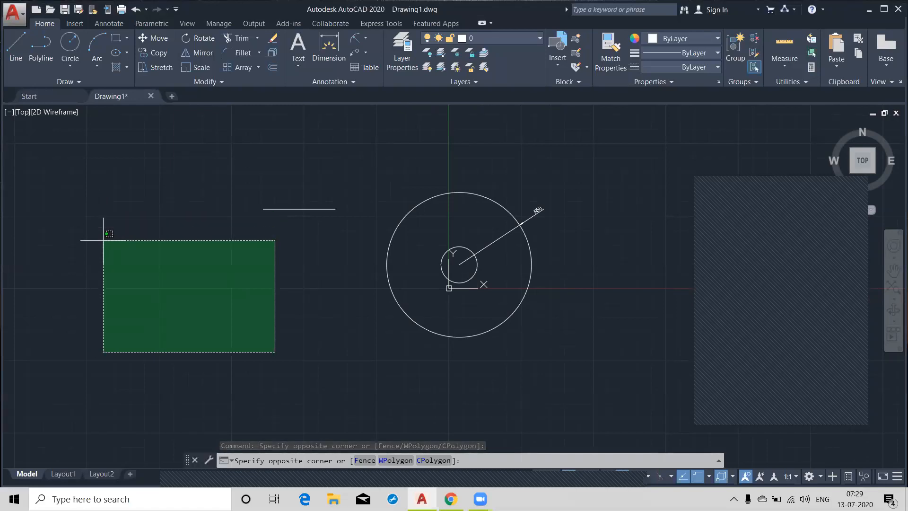
pyautogui.click(103, 240)
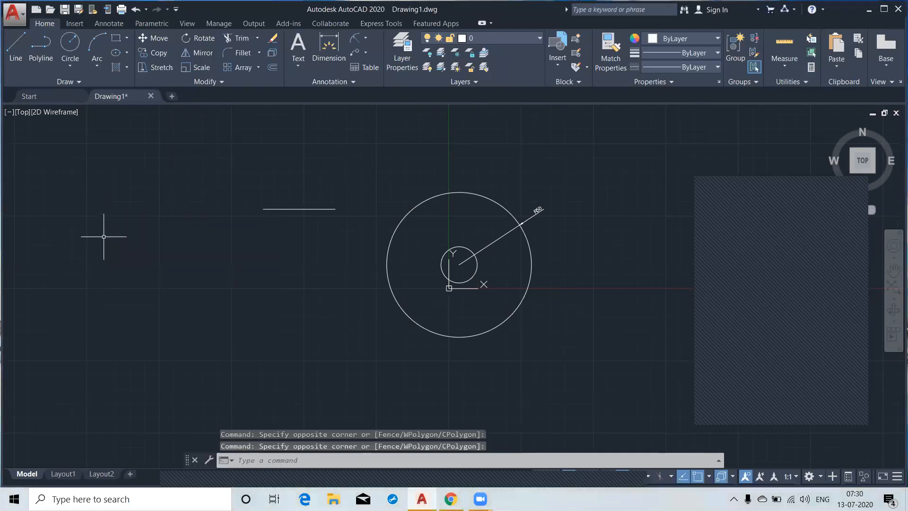
pyautogui.click(188, 289)
pyautogui.click(94, 204)
pyautogui.click(93, 203)
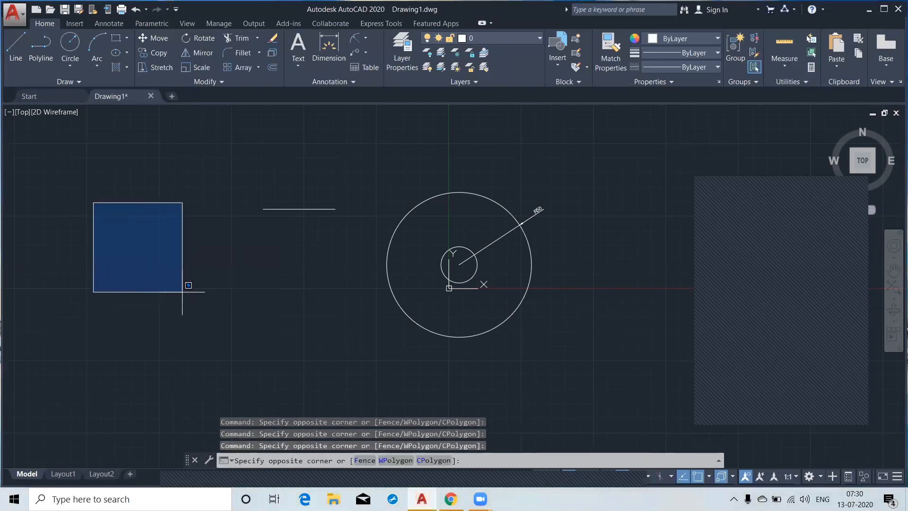
pyautogui.click(214, 323)
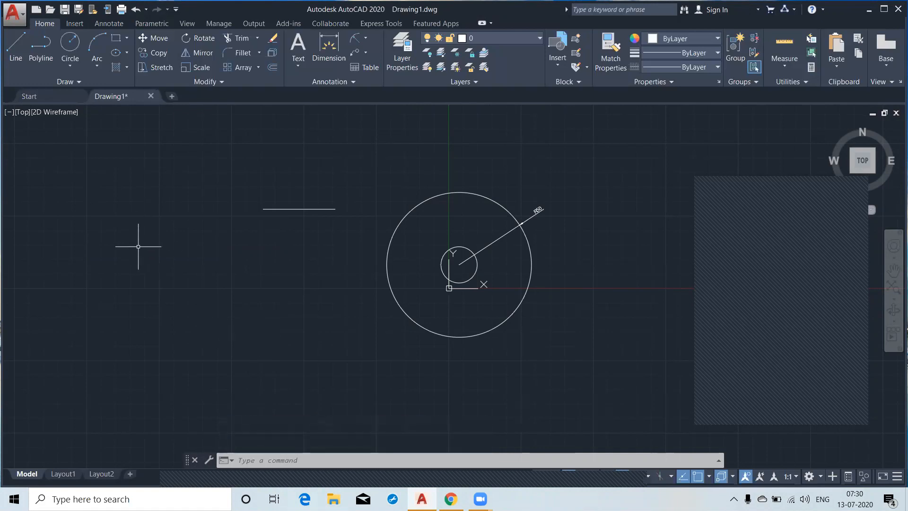
pyautogui.click(169, 256)
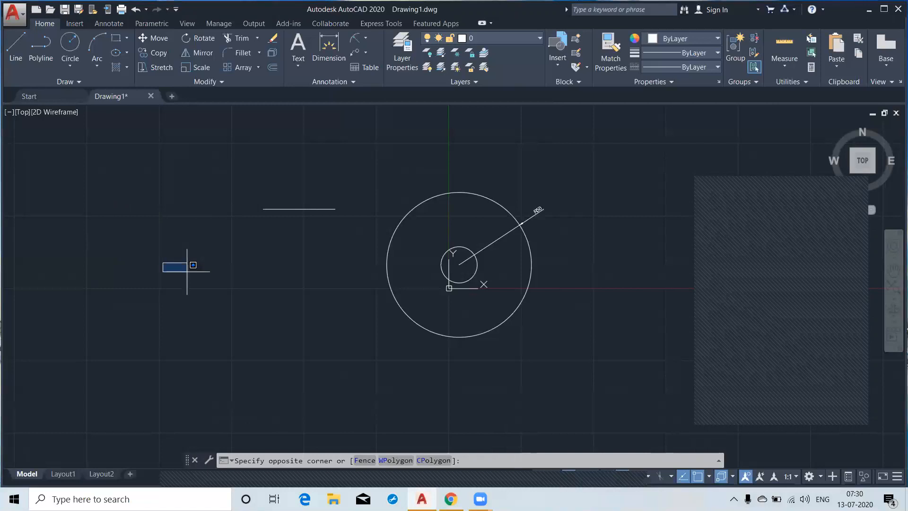
pyautogui.click(203, 267)
# - Try window selections covering only part of the line, and select it with a window that fully encloses it
pyautogui.click(183, 164)
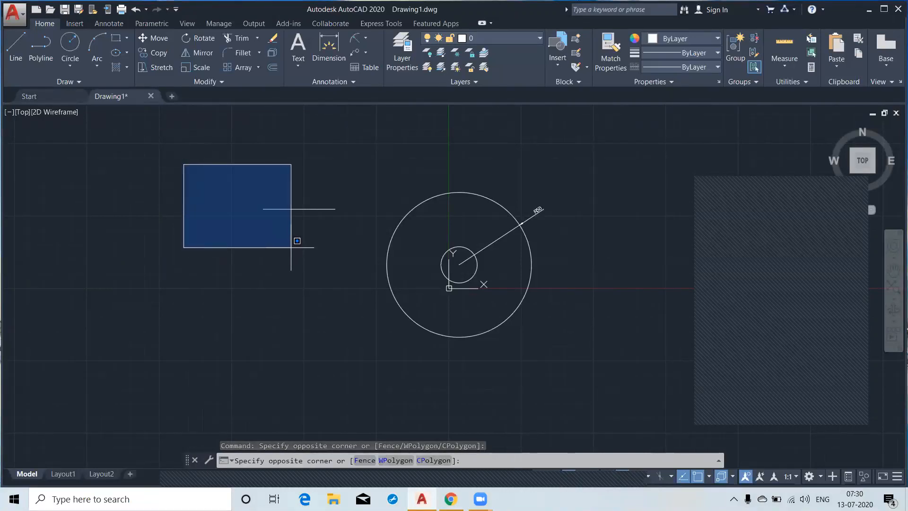
pyautogui.click(315, 269)
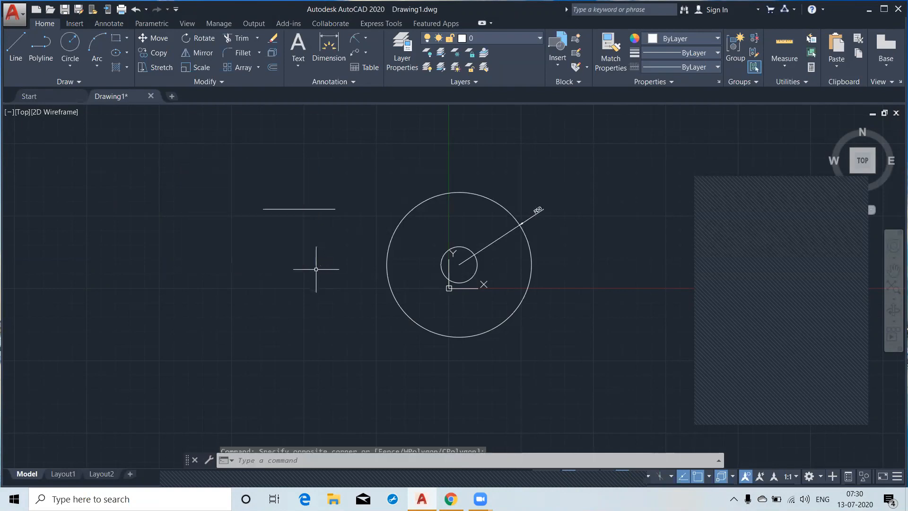
pyautogui.click(201, 180)
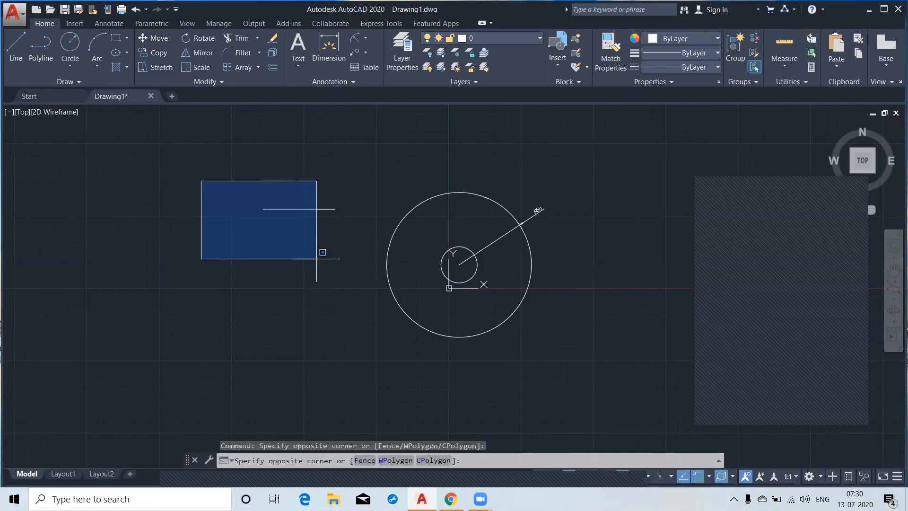
pyautogui.click(318, 258)
pyautogui.click(234, 185)
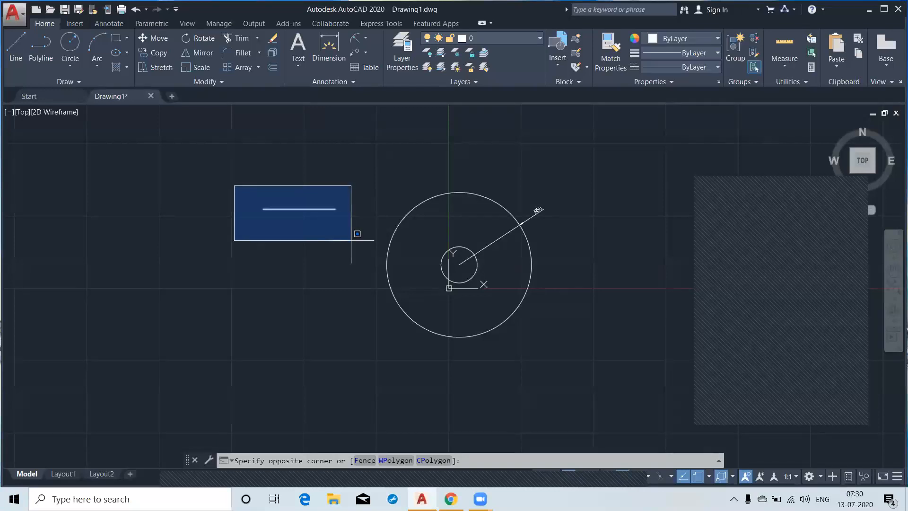
pyautogui.click(351, 240)
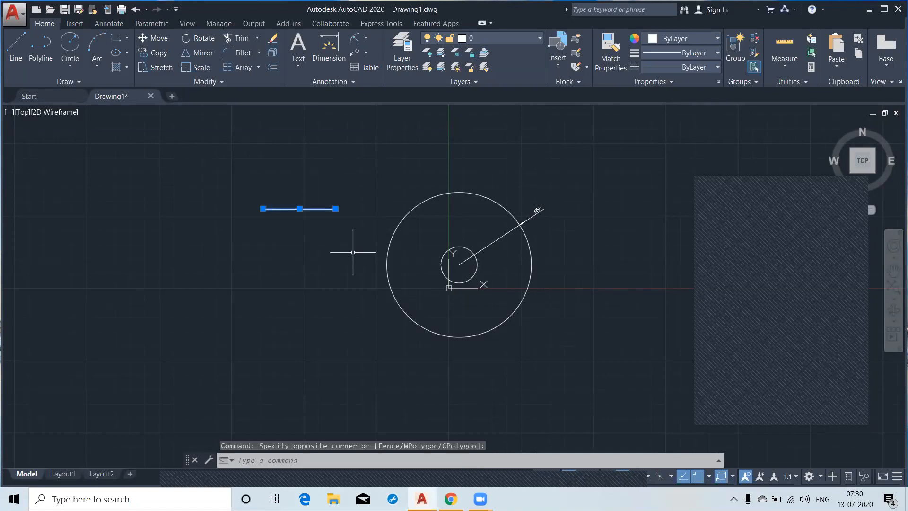
# - Add the inner circle, outer circle and radius dimension to the selection with enclosing windows, and clear the selection
pyautogui.click(374, 183)
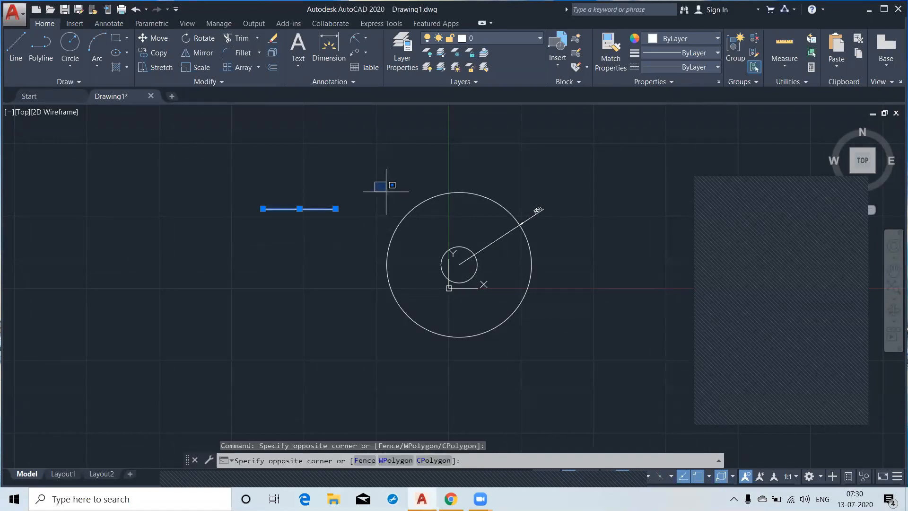
pyautogui.click(475, 382)
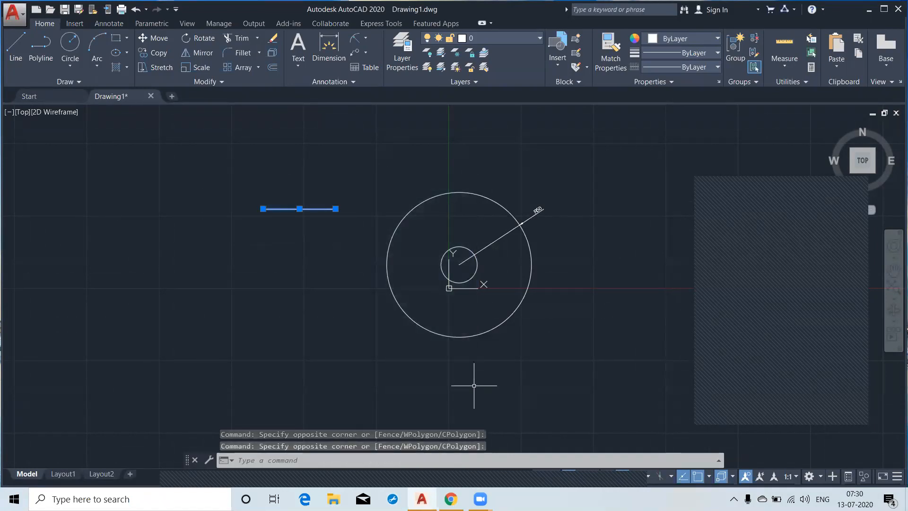
pyautogui.click(369, 188)
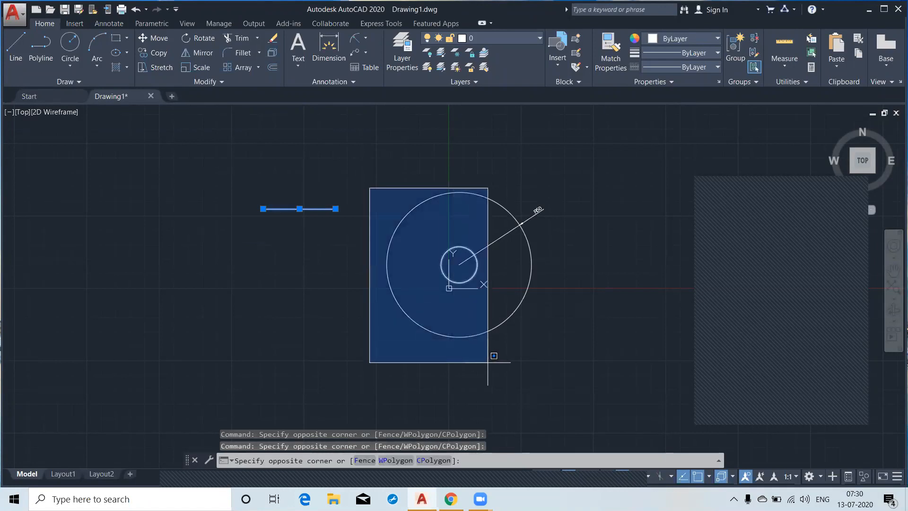
pyautogui.click(487, 361)
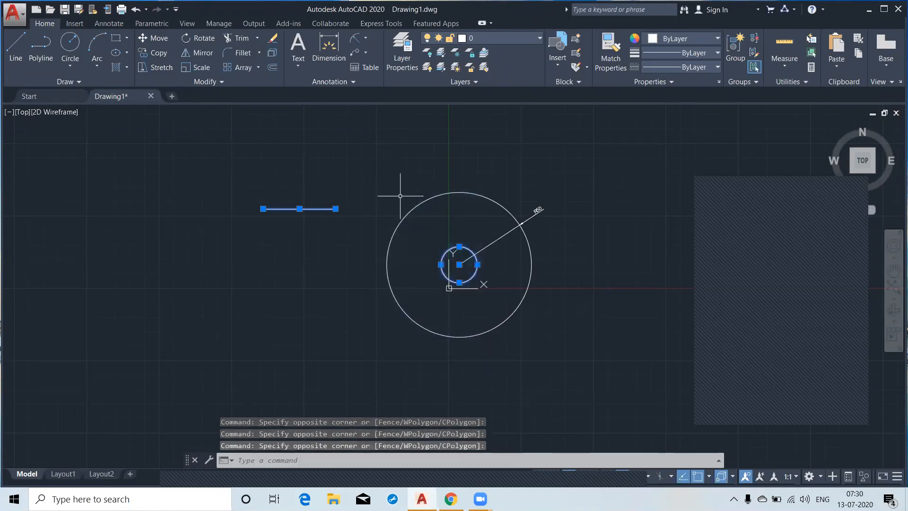
pyautogui.click(375, 166)
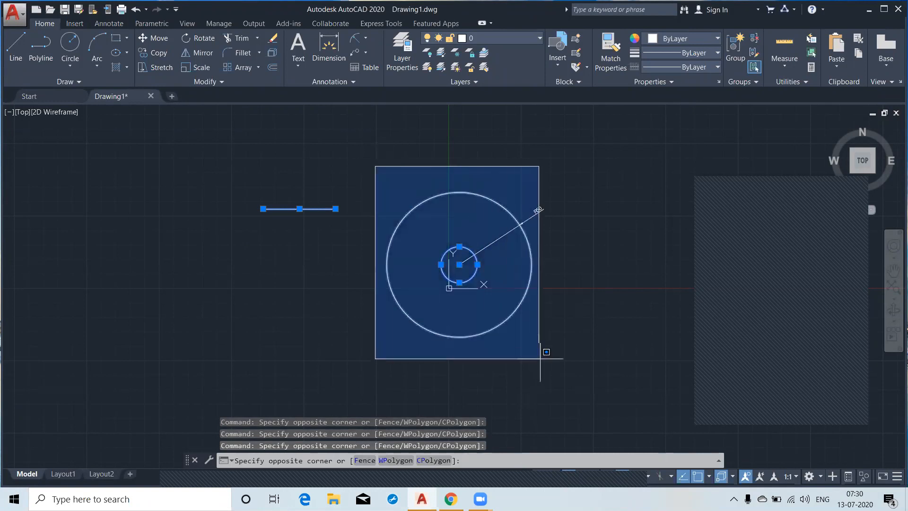
pyautogui.click(552, 368)
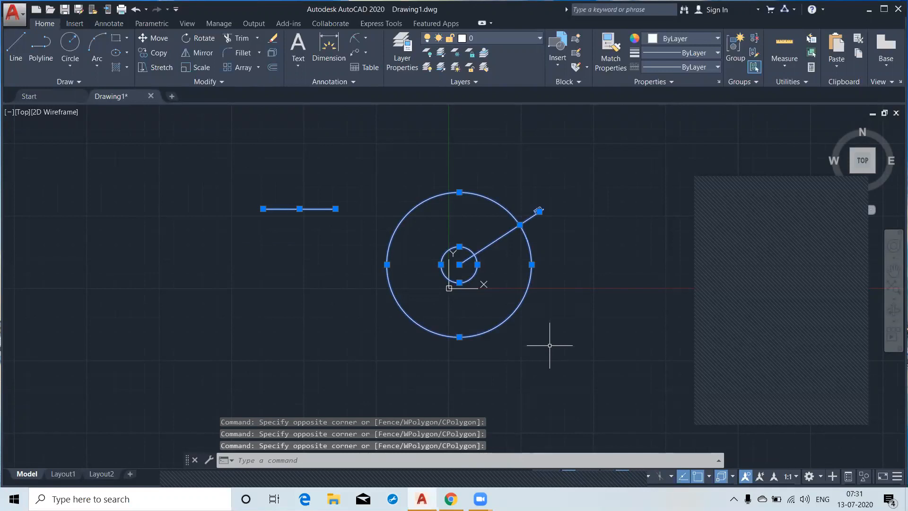
pyautogui.press('Escape')
pyautogui.press('Escape')
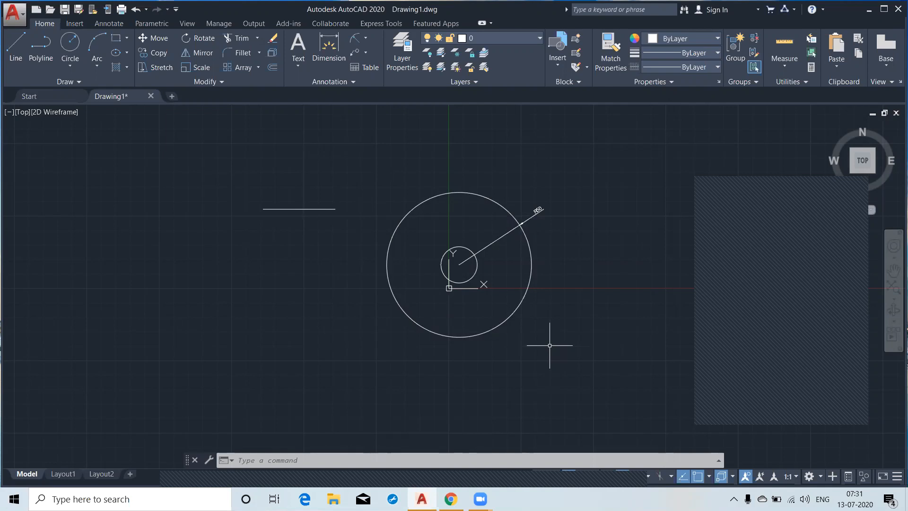
# - Select the line, outer circle and inner circle with crossing windows that only partly cover them, and clear the selection
pyautogui.click(297, 316)
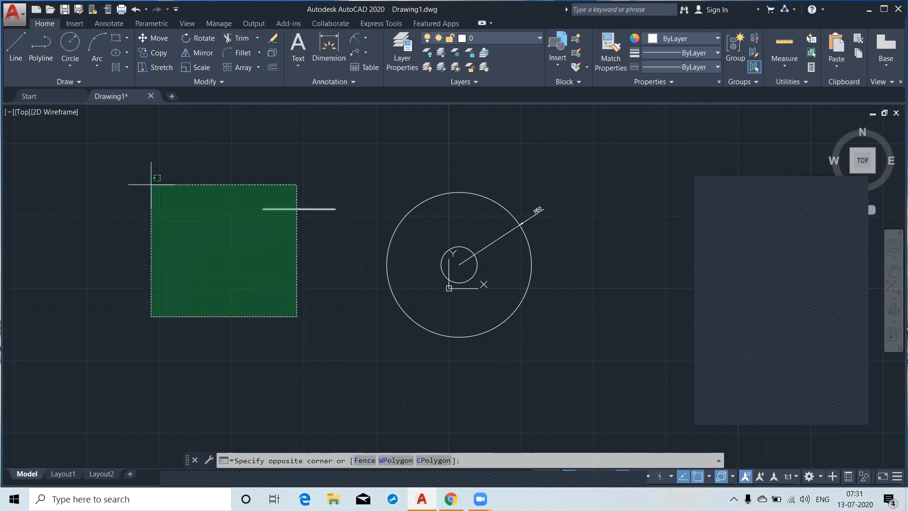
pyautogui.click(141, 164)
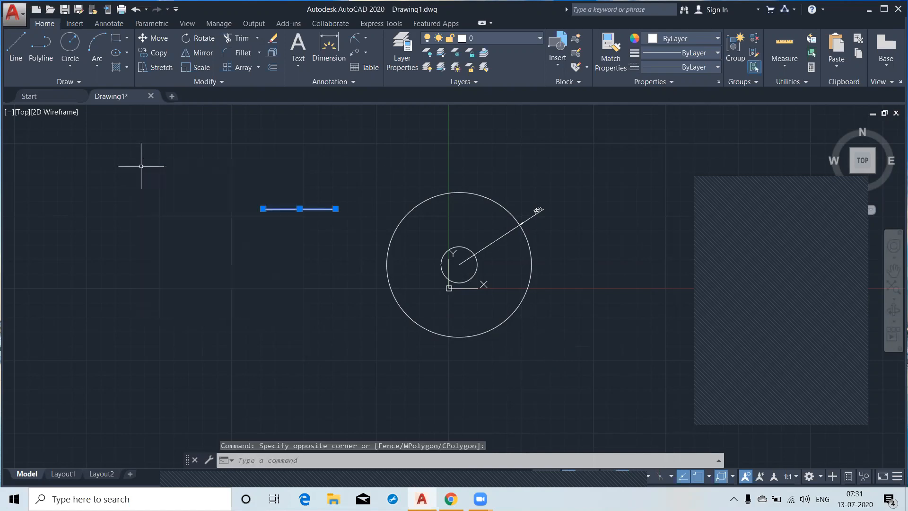
pyautogui.click(430, 390)
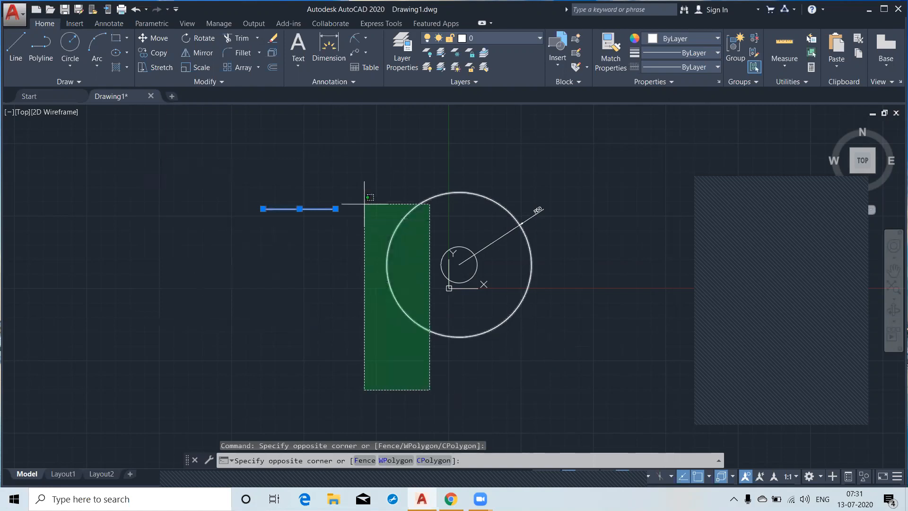
pyautogui.click(351, 177)
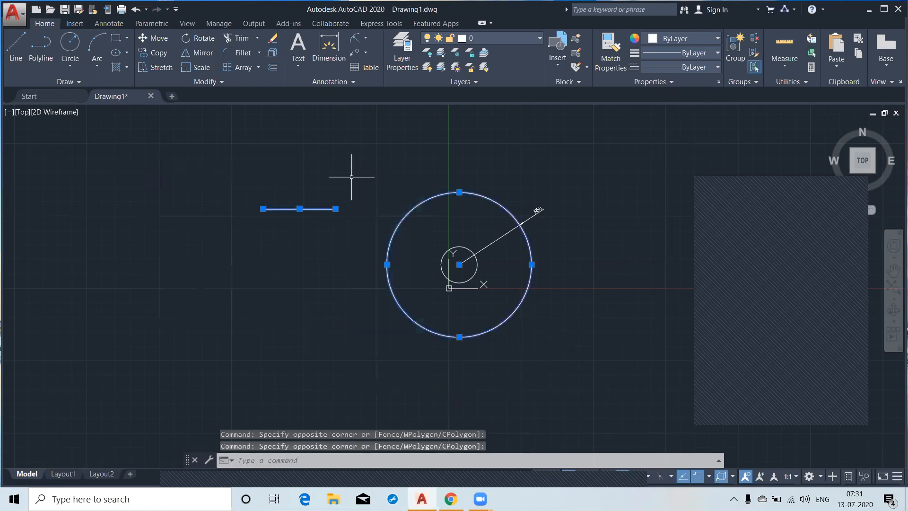
pyautogui.click(455, 378)
pyautogui.click(381, 241)
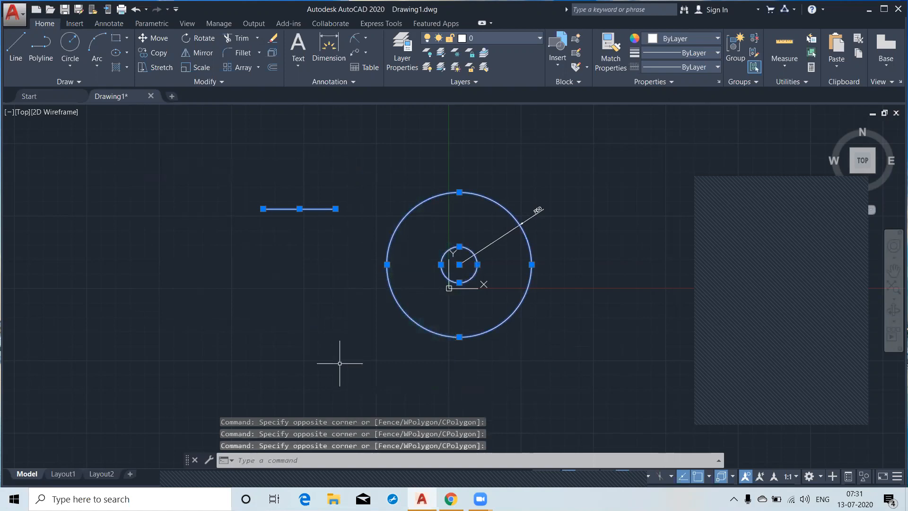
pyautogui.press('Escape')
pyautogui.press('Escape')
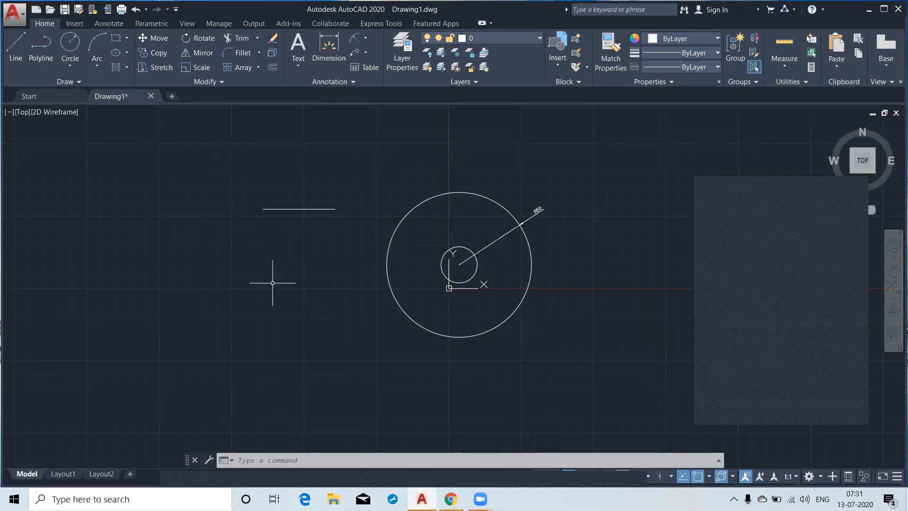
# - Stretch the line's left end 100 units further left, using a crossing window over that endpoint and the endpoint as base point
pyautogui.click(158, 68)
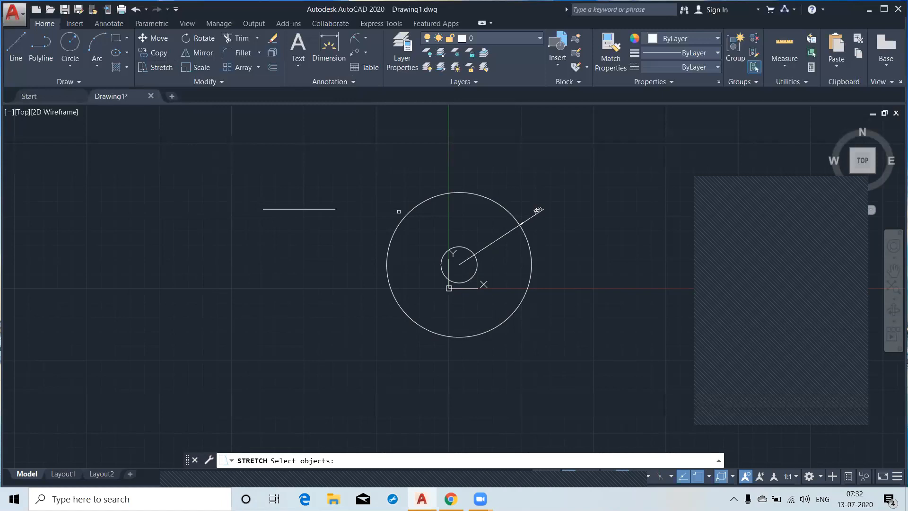
pyautogui.click(266, 251)
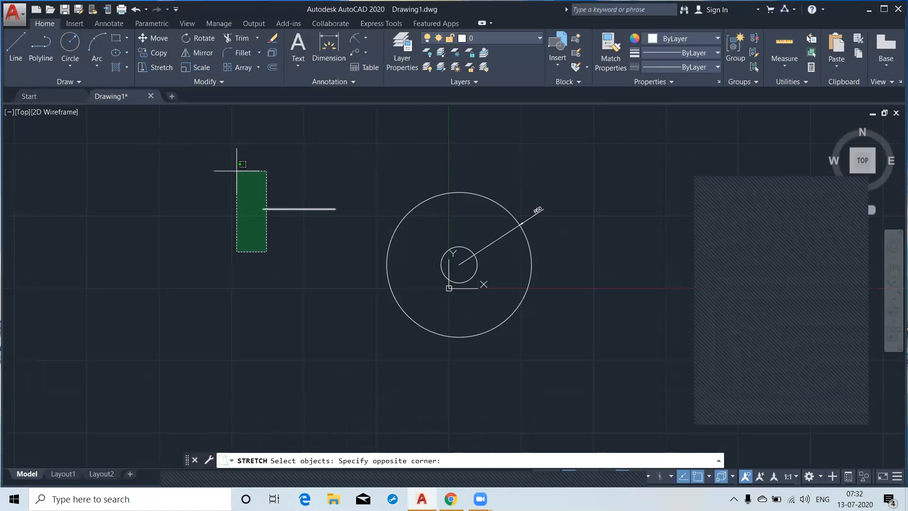
pyautogui.click(237, 170)
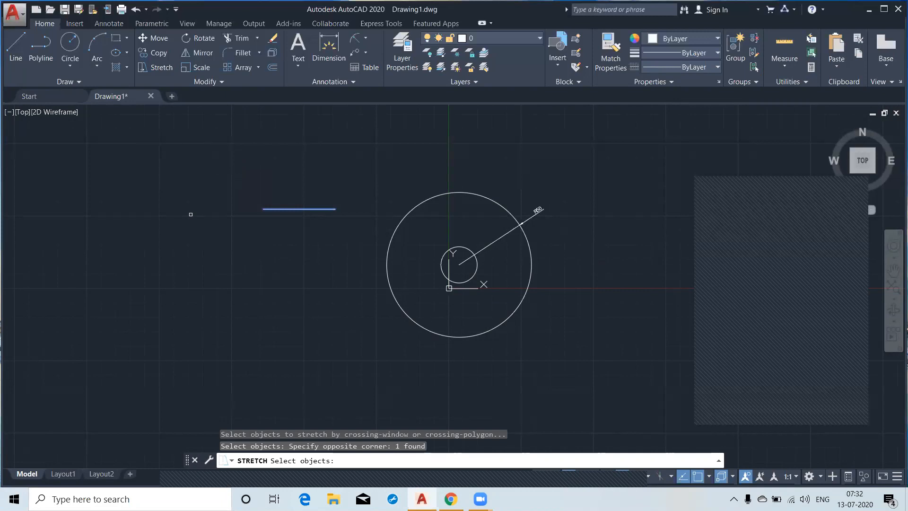
pyautogui.press('Return')
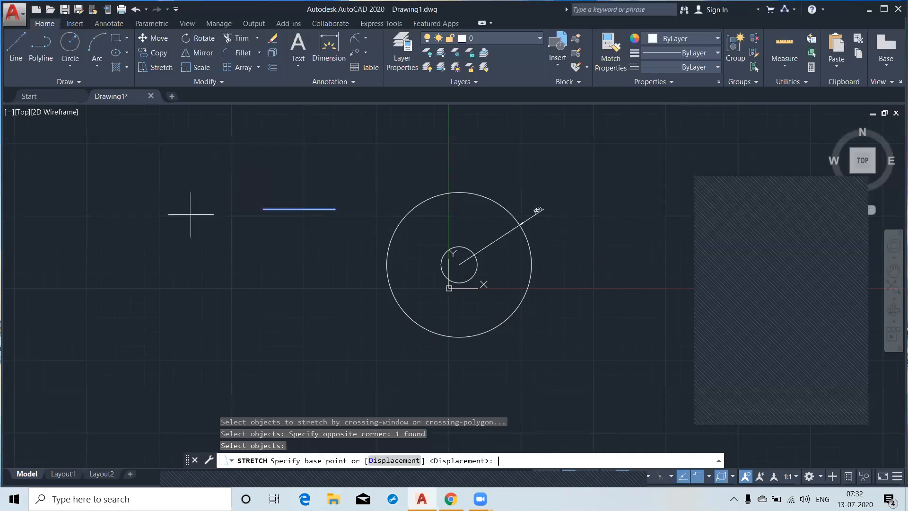
pyautogui.click(263, 208)
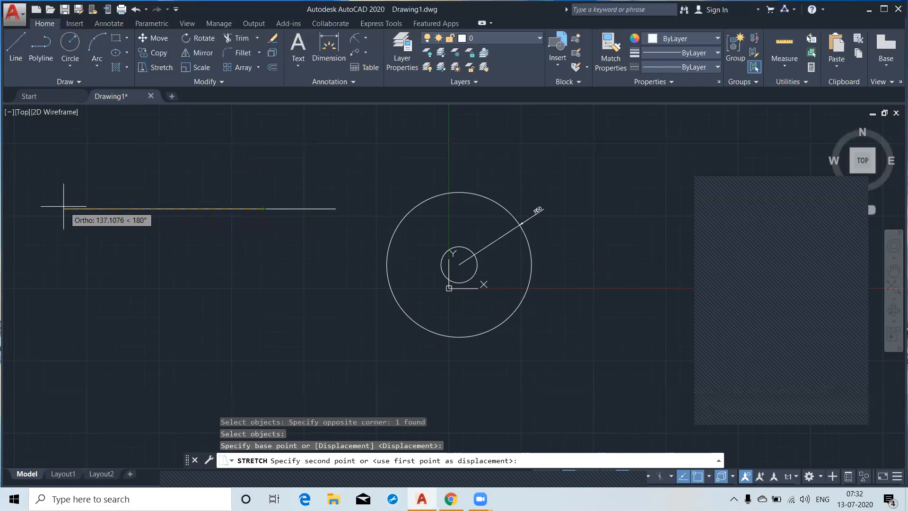
pyautogui.write('100')
pyautogui.press('Return')
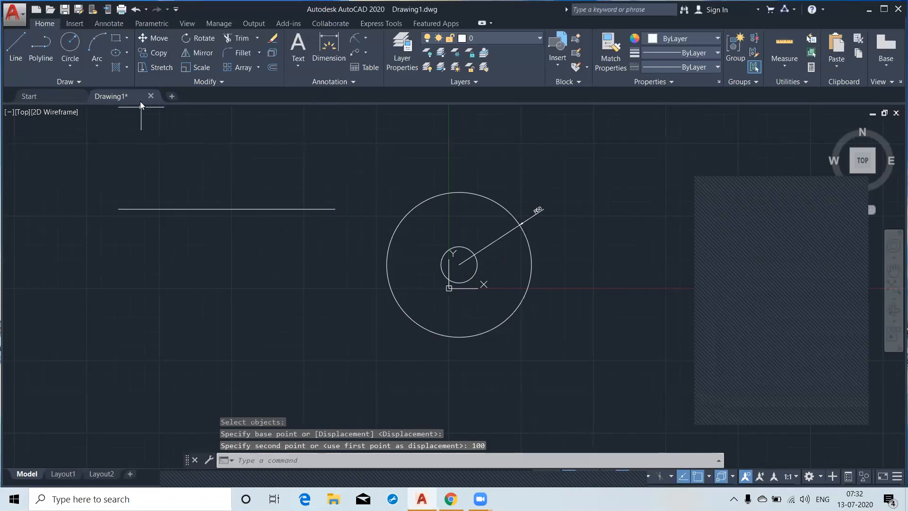
# - Stretch the line's right end about 202 units horizontally to the right, so the line passes across the outer circle
pyautogui.click(154, 68)
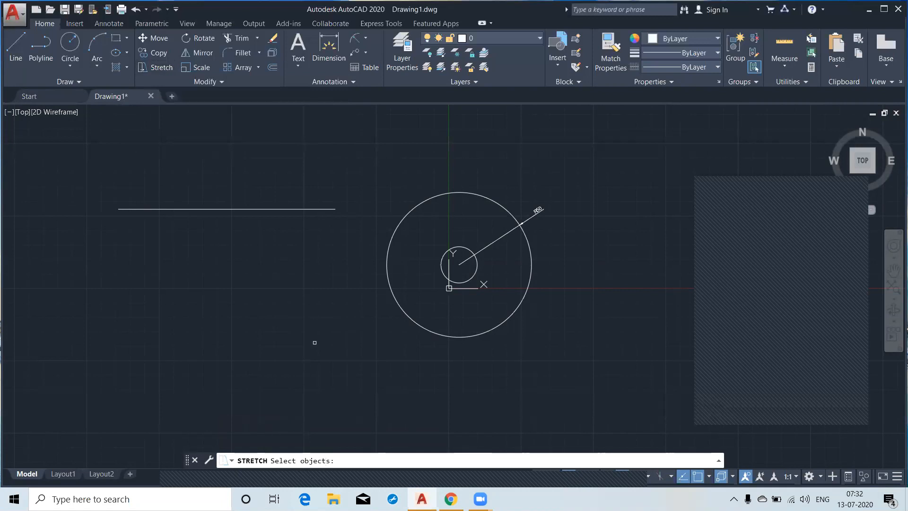
pyautogui.click(360, 268)
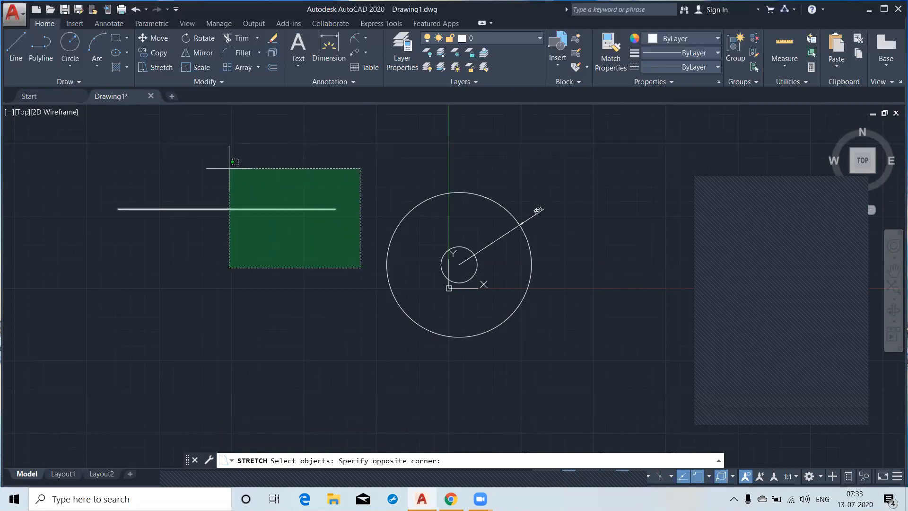
pyautogui.click(229, 168)
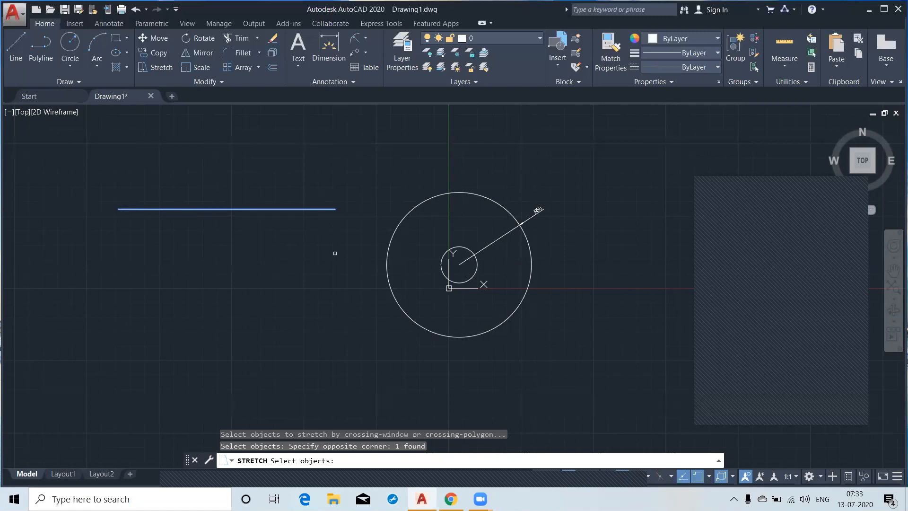
pyautogui.press('Return')
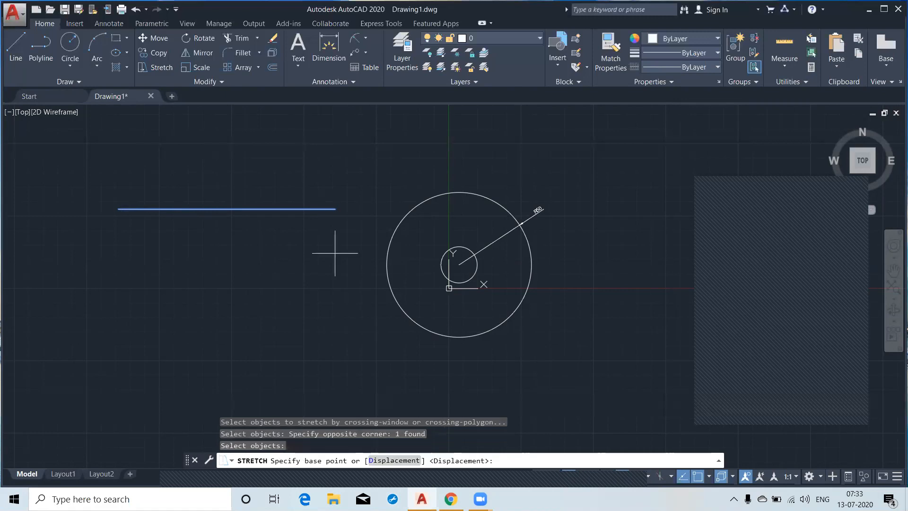
pyautogui.click(335, 209)
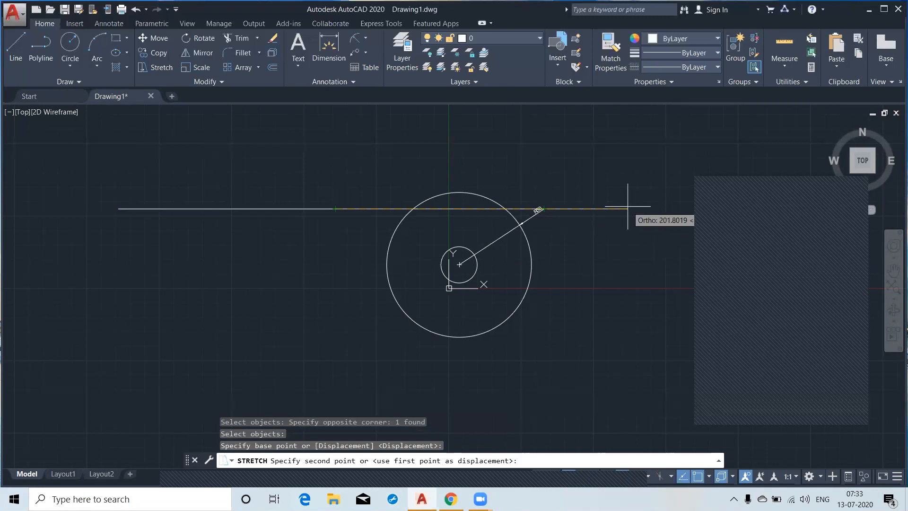
pyautogui.click(628, 206)
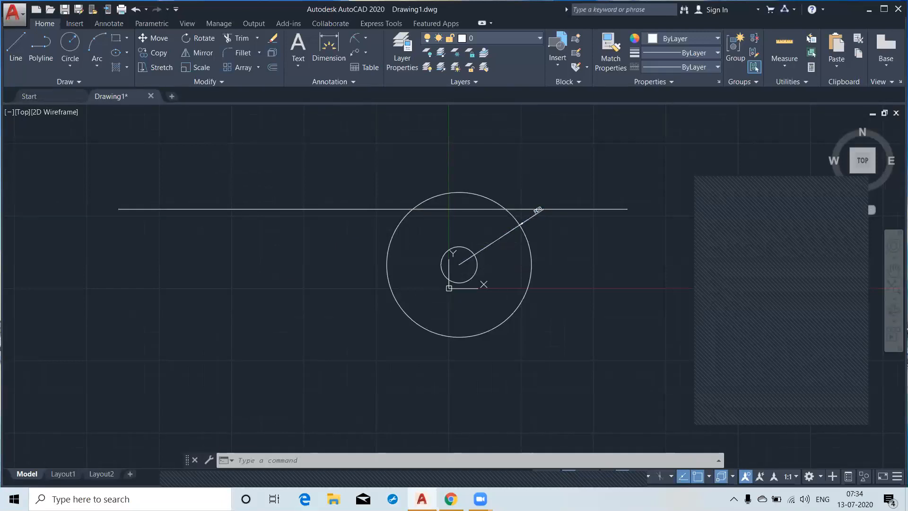
# - Delete the radius dimension and trim the part of the line inside the outer circle, using all objects as cutting edges
pyautogui.click(490, 243)
pyautogui.press('Delete')
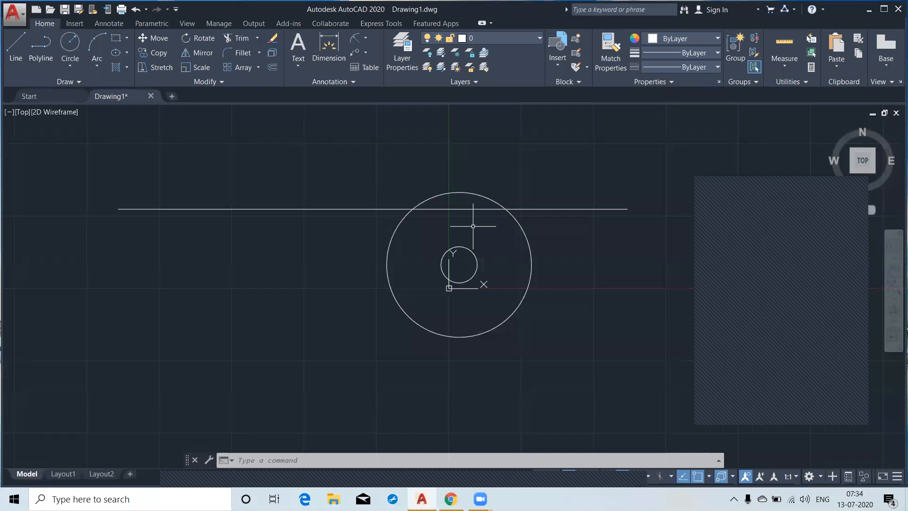
pyautogui.scroll(2, 469, 227)
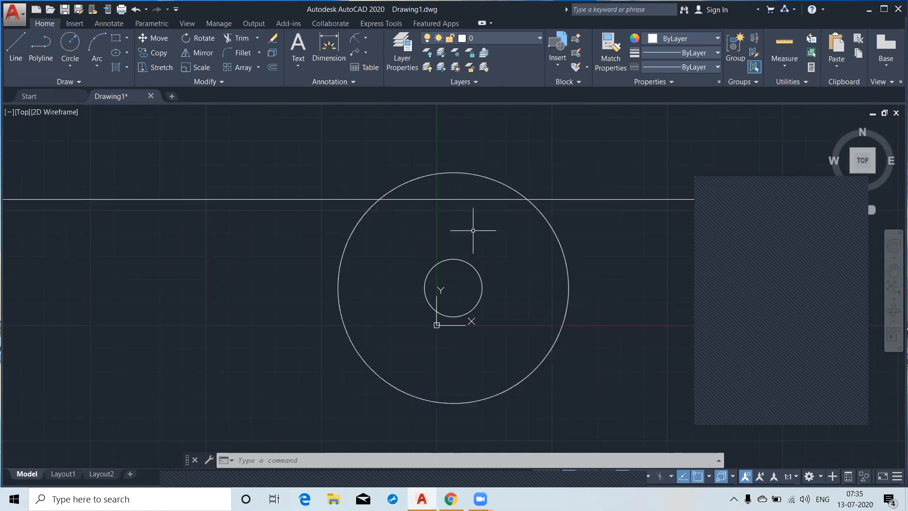
pyautogui.write('TR')
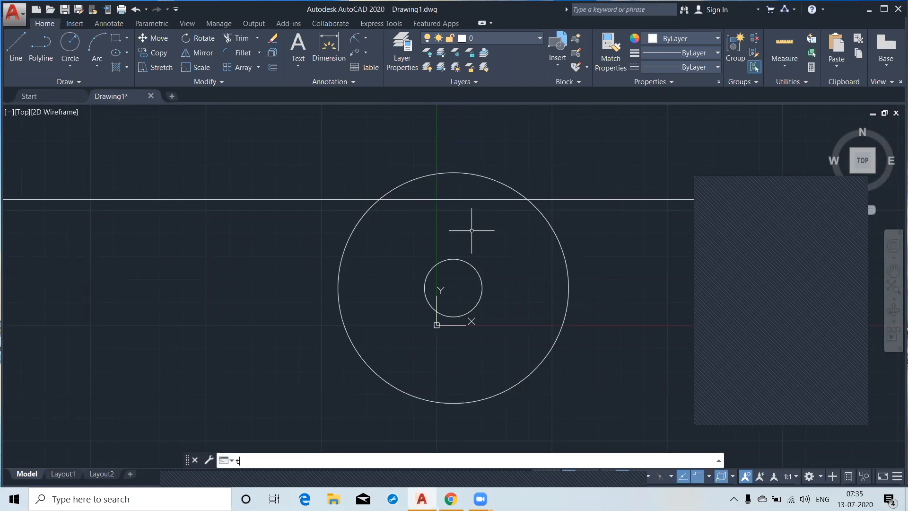
pyautogui.press('Return')
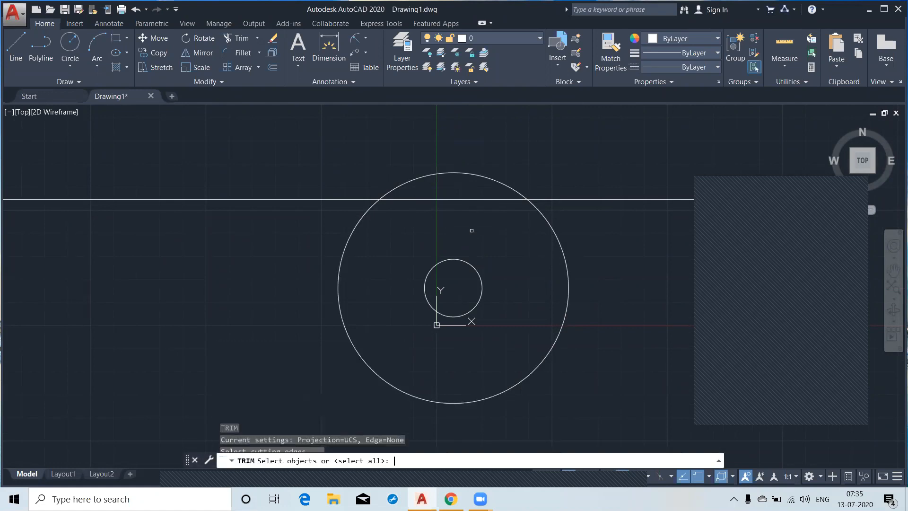
pyautogui.press('Return')
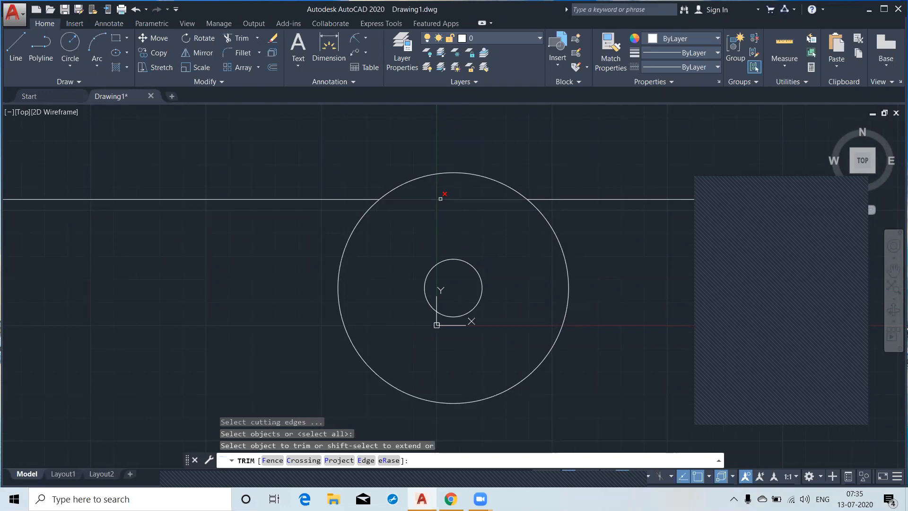
pyautogui.click(478, 199)
pyautogui.scroll(-2, 405, 228)
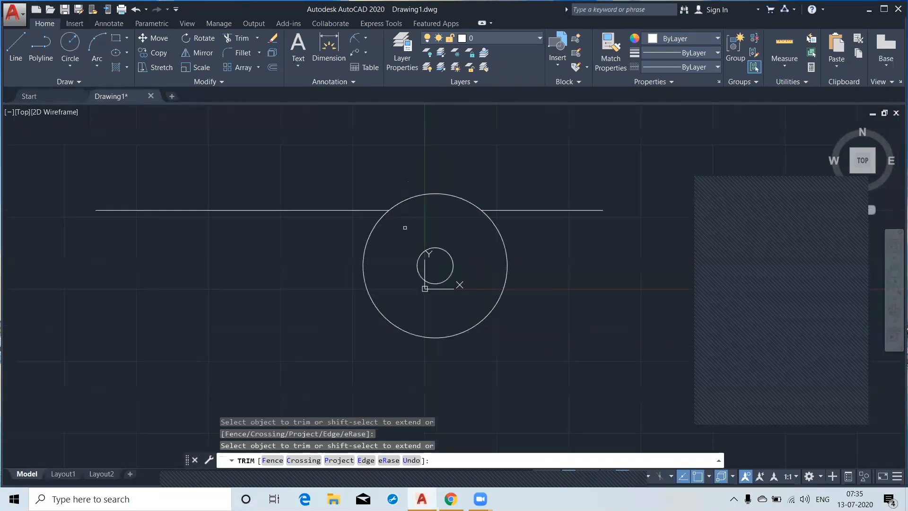
# - Try to trim the line segment right of the circle, and trim the outer circle's upper arc between the two line ends
pyautogui.click(551, 212)
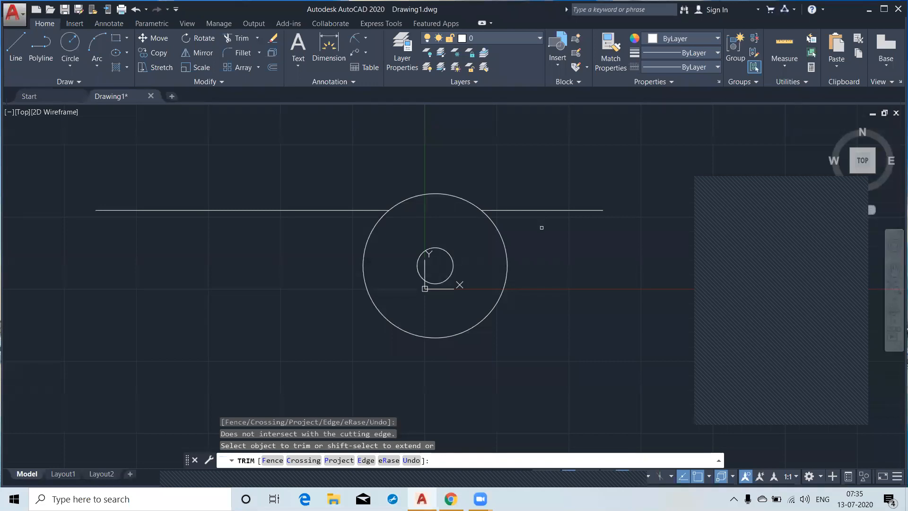
pyautogui.click(569, 210)
pyautogui.click(417, 194)
pyautogui.rightClick(253, 299)
pyautogui.click(255, 315)
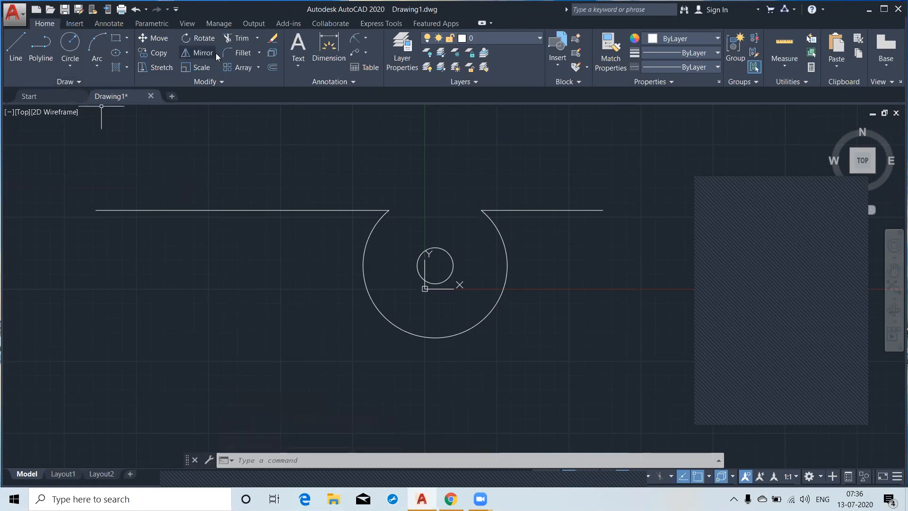
# - Draw a short horizontal line left of the outer circle, below the long line and level with the inner circle
pyautogui.click(258, 37)
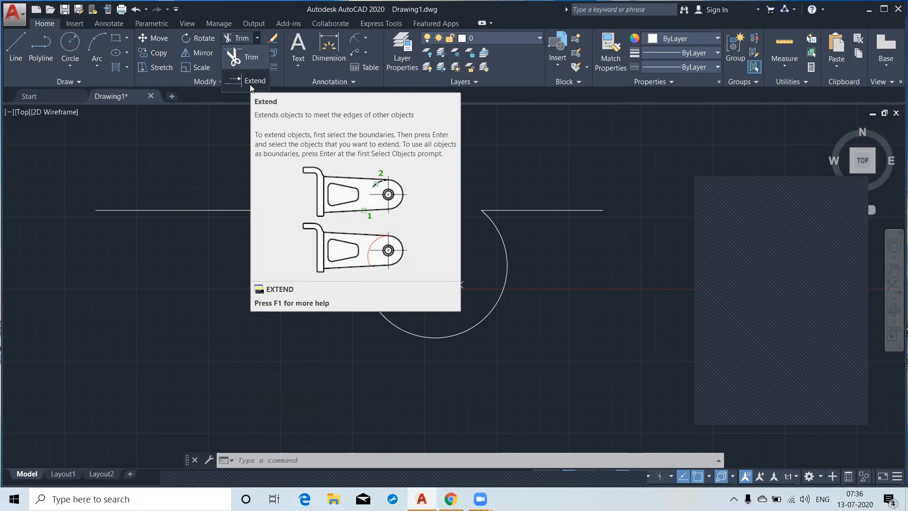
pyautogui.click(14, 52)
pyautogui.click(124, 267)
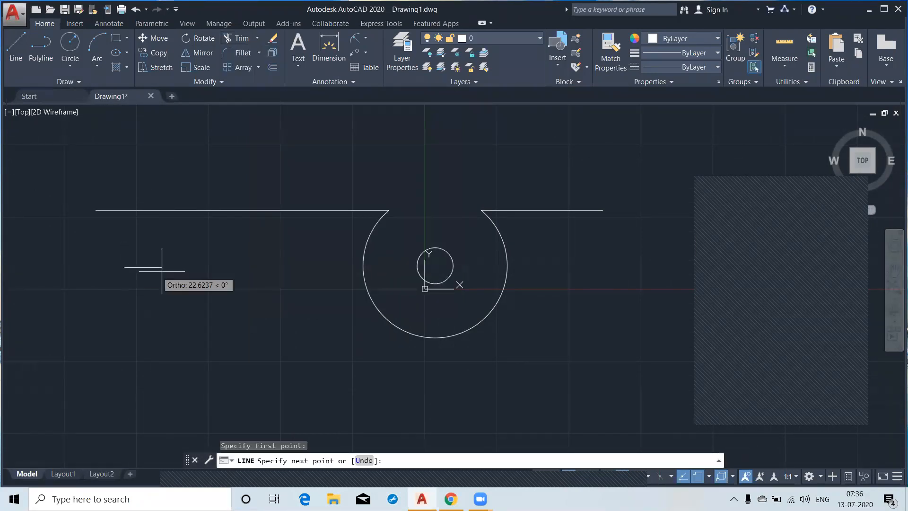
pyautogui.click(255, 268)
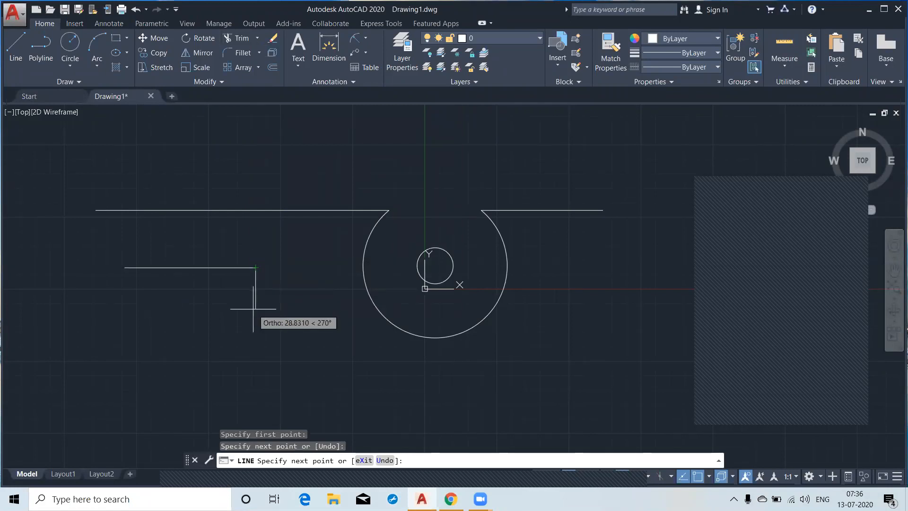
pyautogui.press('Return')
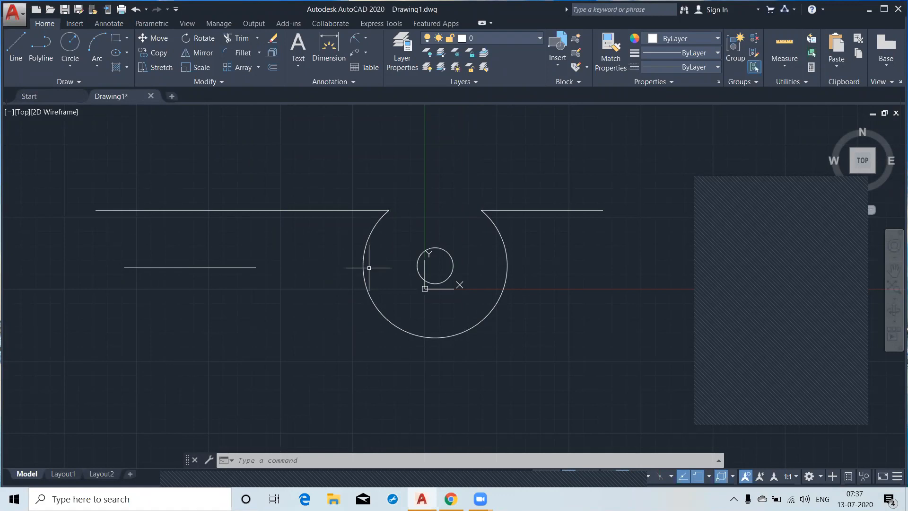
# - Extend the short line successively through both circles to the far side of the outer arc, using all objects as boundaries
pyautogui.click(258, 38)
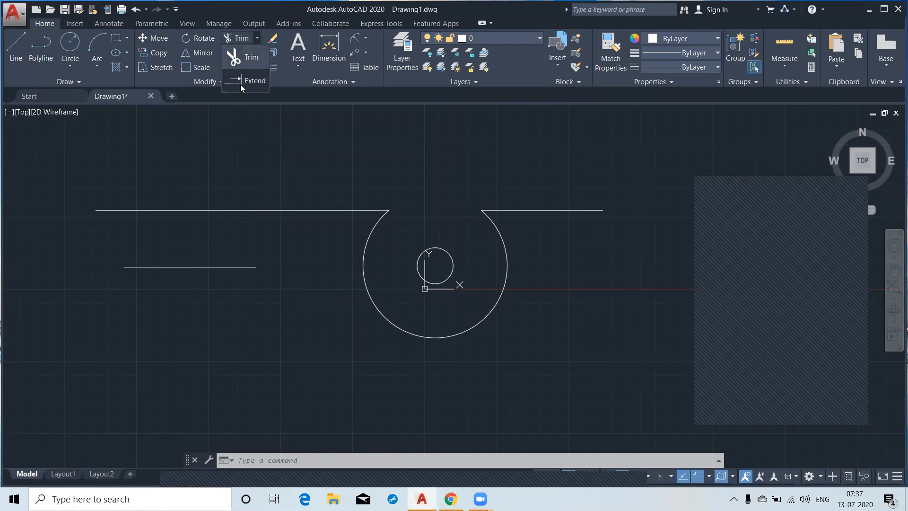
pyautogui.click(241, 81)
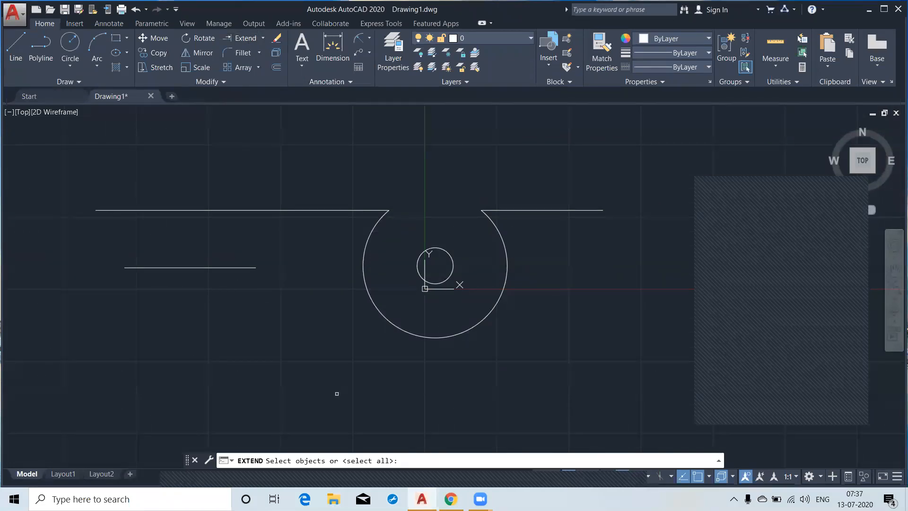
pyautogui.press('Return')
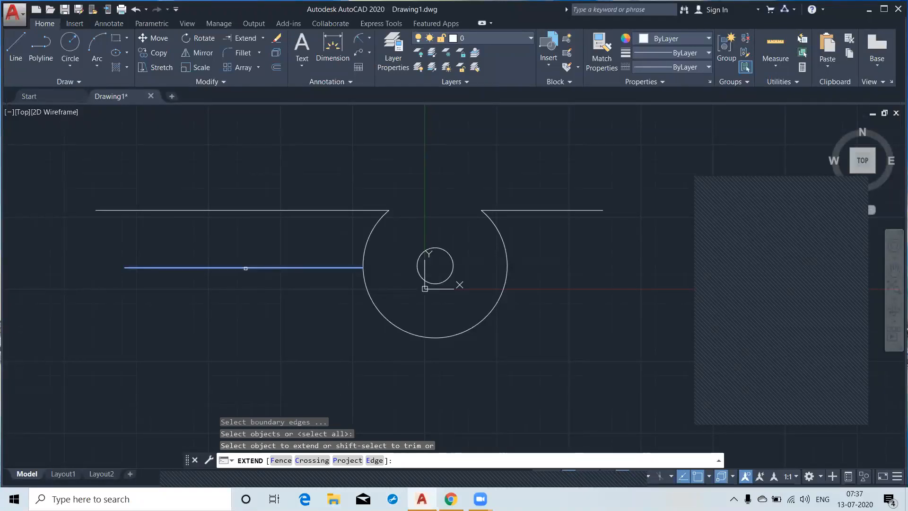
pyautogui.click(244, 267)
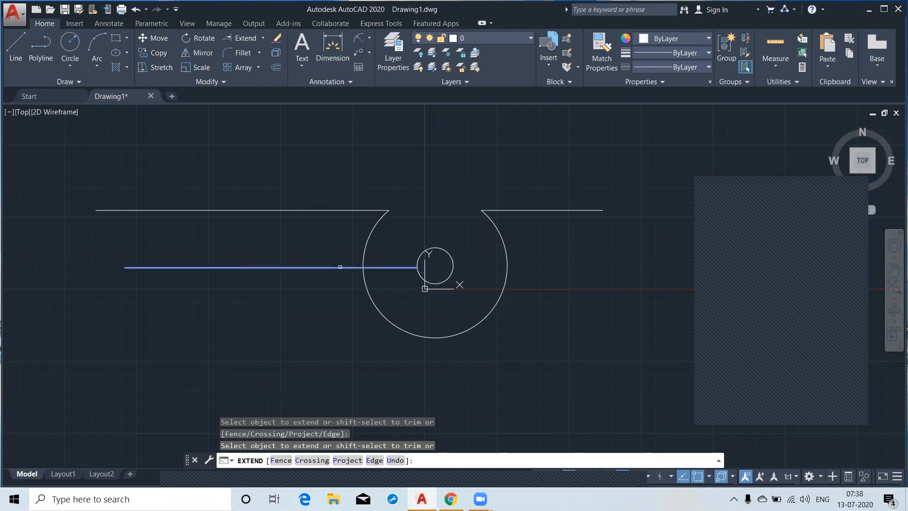
pyautogui.click(340, 267)
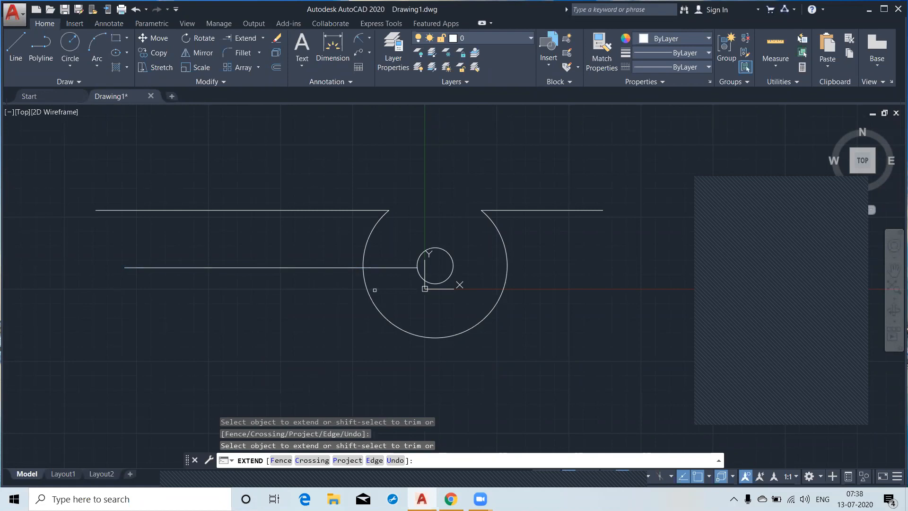
pyautogui.click(393, 267)
pyautogui.click(393, 268)
pyautogui.click(503, 266)
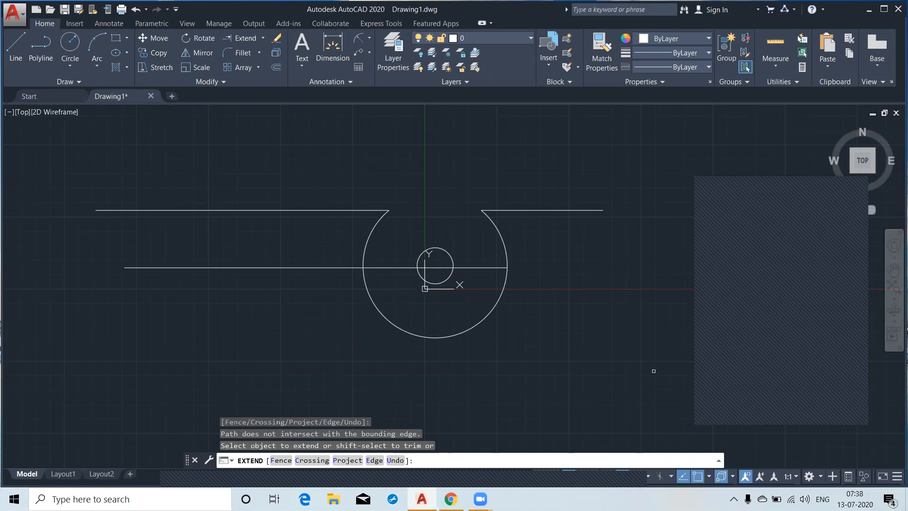
pyautogui.rightClick(531, 302)
pyautogui.click(547, 309)
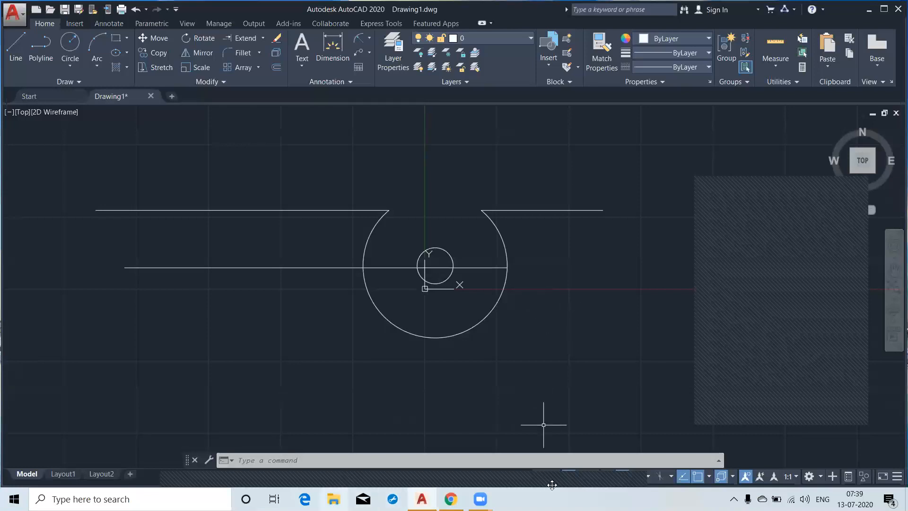
pyautogui.moveTo(552, 484); pyautogui.dragTo(632, 335)
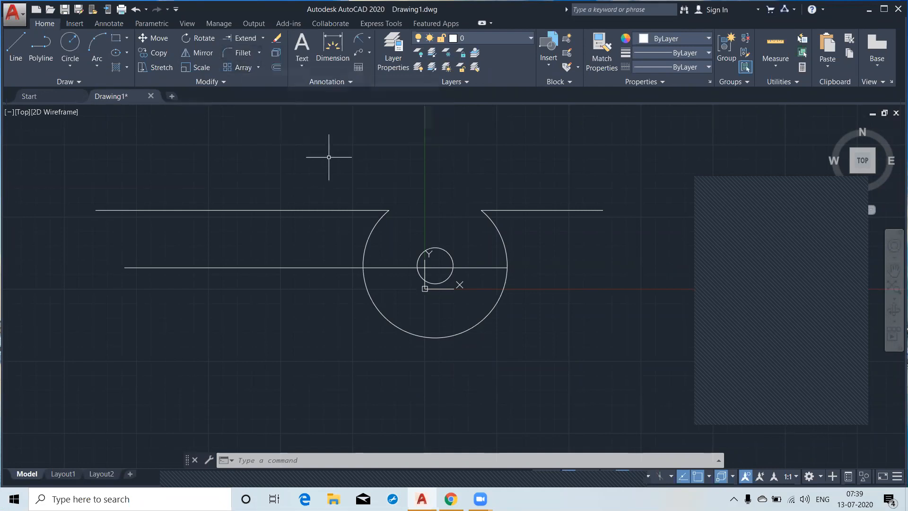
# - Draw a rectangle 150 wide and 100 high from connected lines in the empty area right of the circles
pyautogui.scroll(-2, 338, 181)
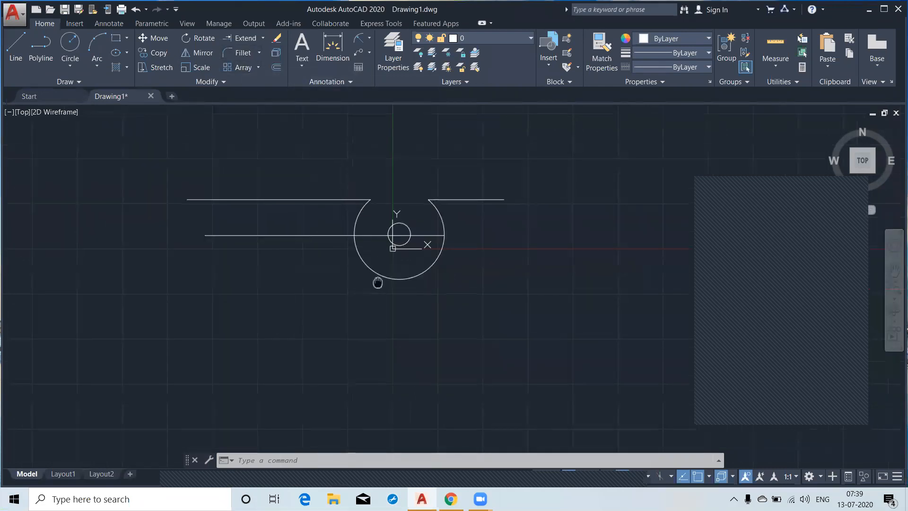
pyautogui.moveTo(377, 282); pyautogui.dragTo(201, 286, button='middle')
pyautogui.click(18, 51)
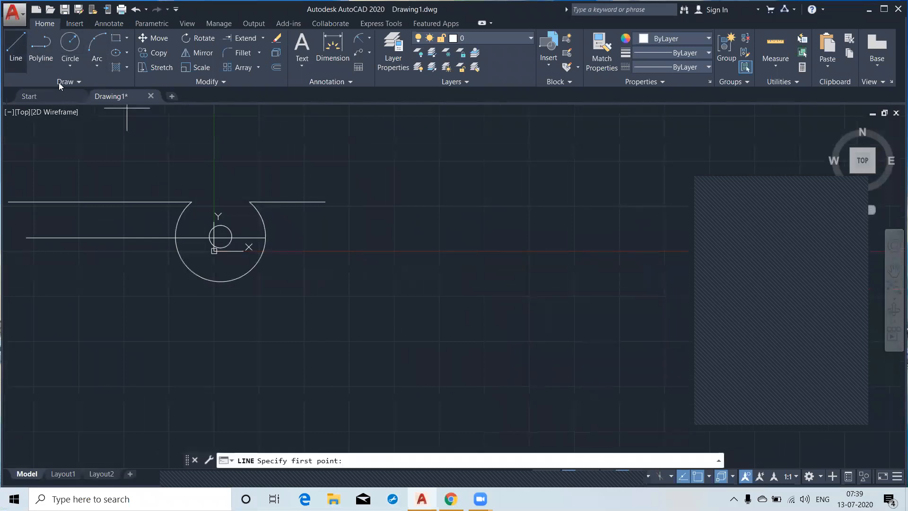
pyautogui.click(418, 224)
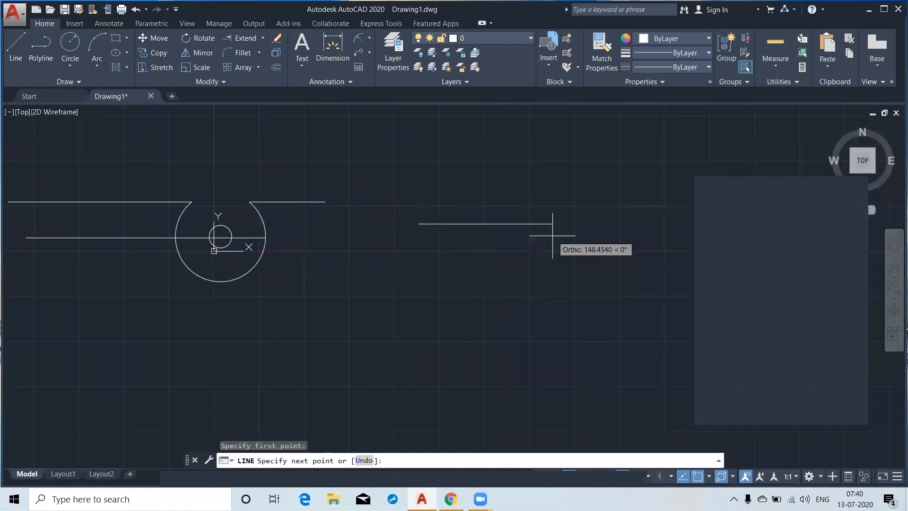
pyautogui.write('1')
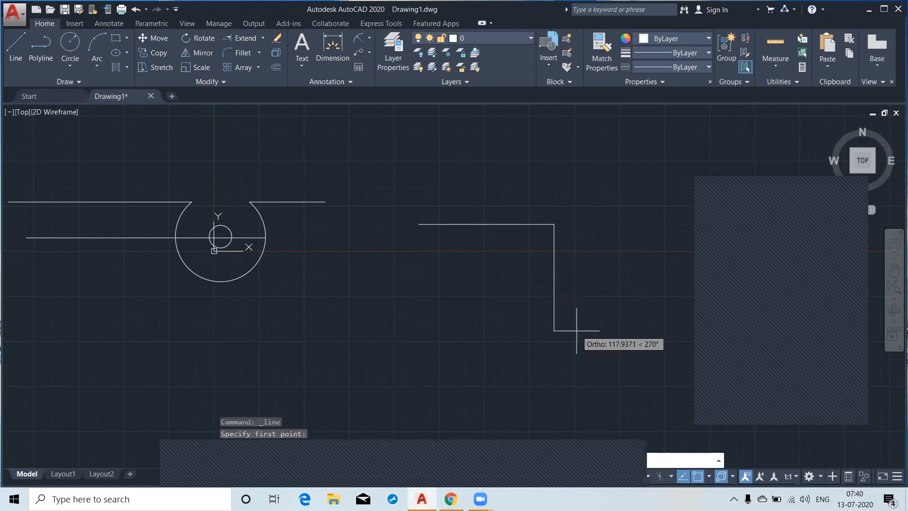
pyautogui.write('150')
pyautogui.press('Return')
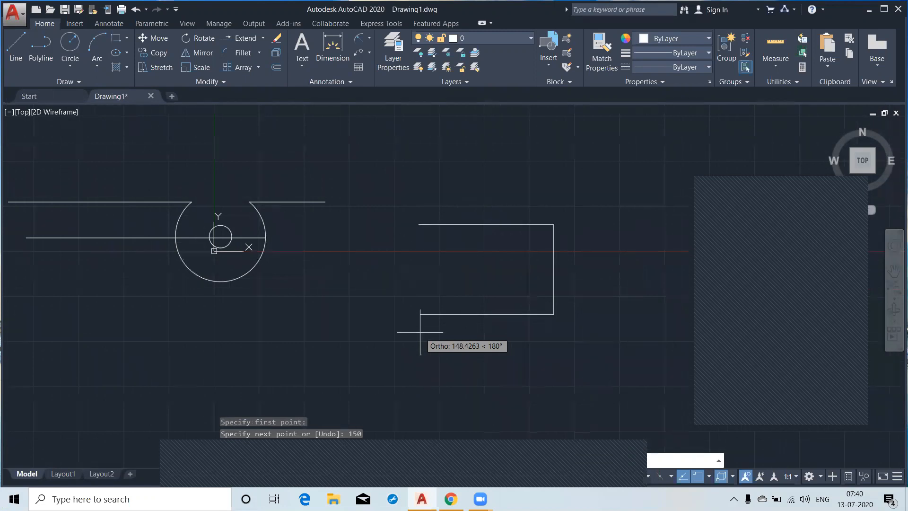
pyautogui.write('150')
pyautogui.press('Return')
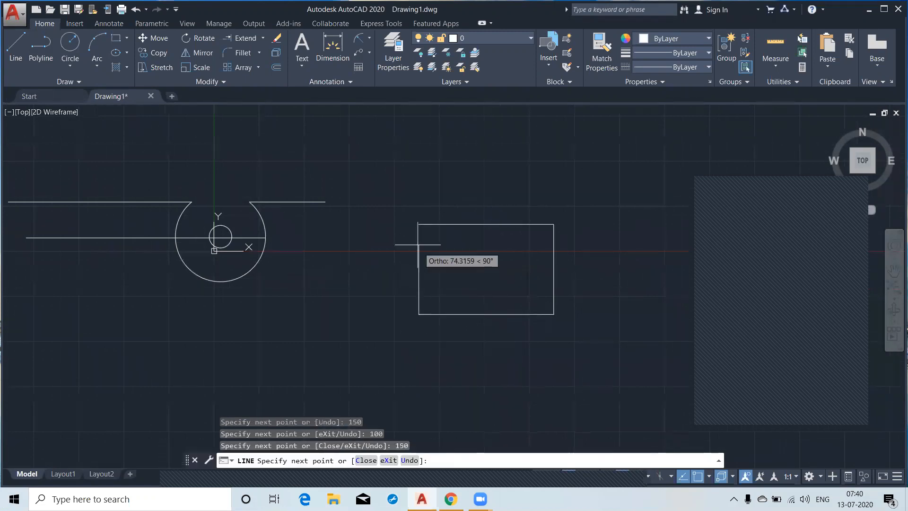
pyautogui.click(418, 224)
pyautogui.write('0')
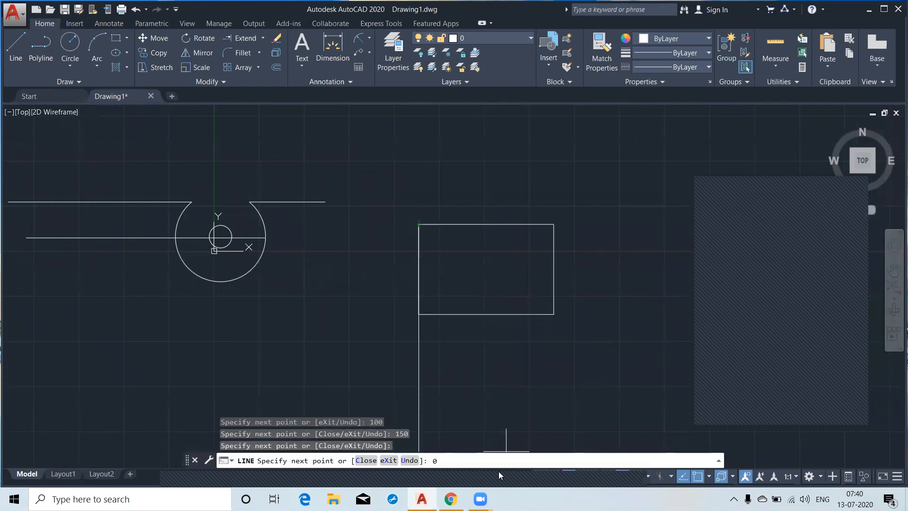
pyautogui.press('Return')
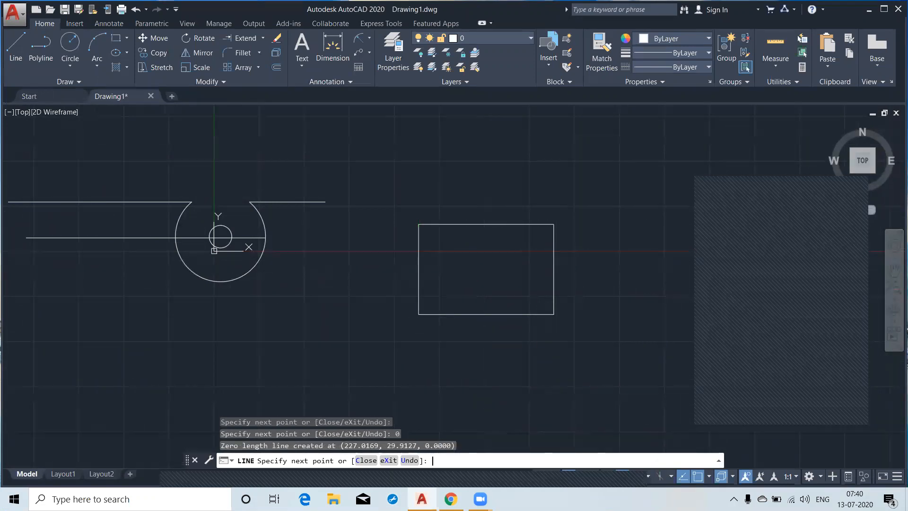
pyautogui.press('Return')
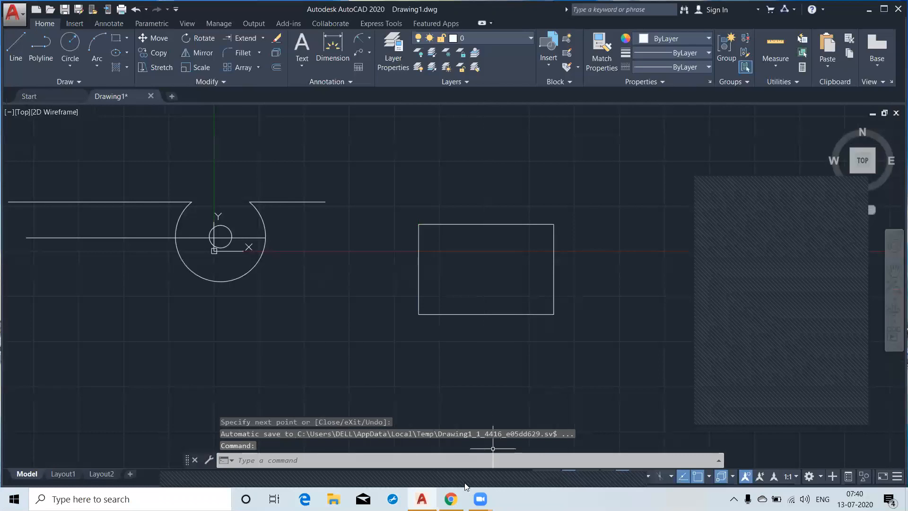
pyautogui.moveTo(449, 478); pyautogui.dragTo(612, 476)
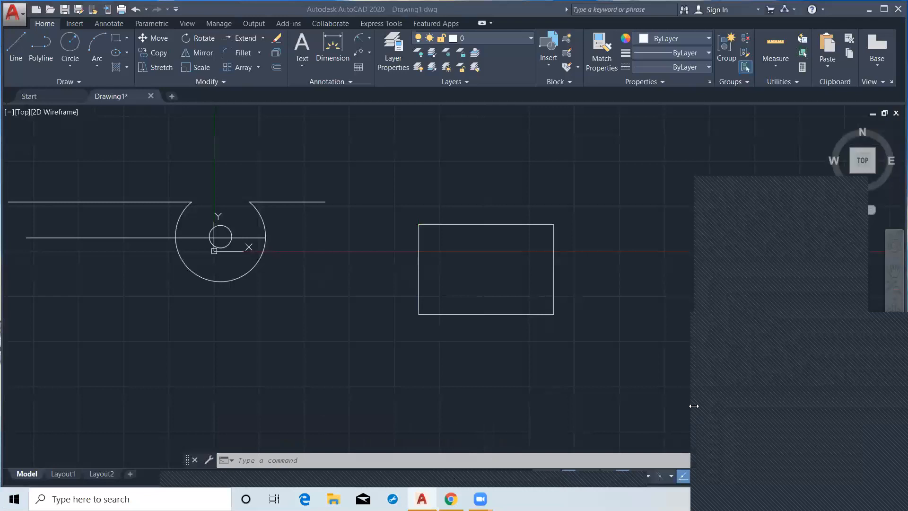
pyautogui.click(840, 322)
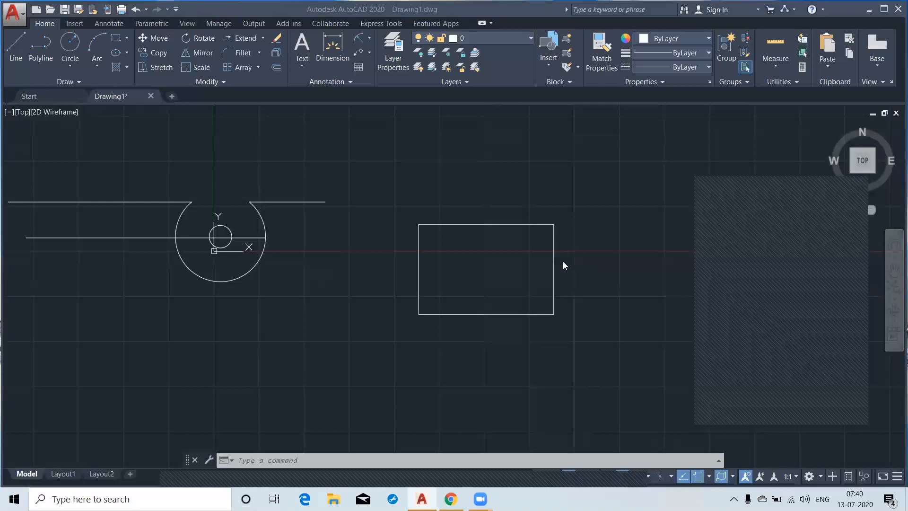
# - Fillet the rectangle's upper-left corner with a radius of 15, and undo the fillet
pyautogui.click(454, 218)
pyautogui.write('f')
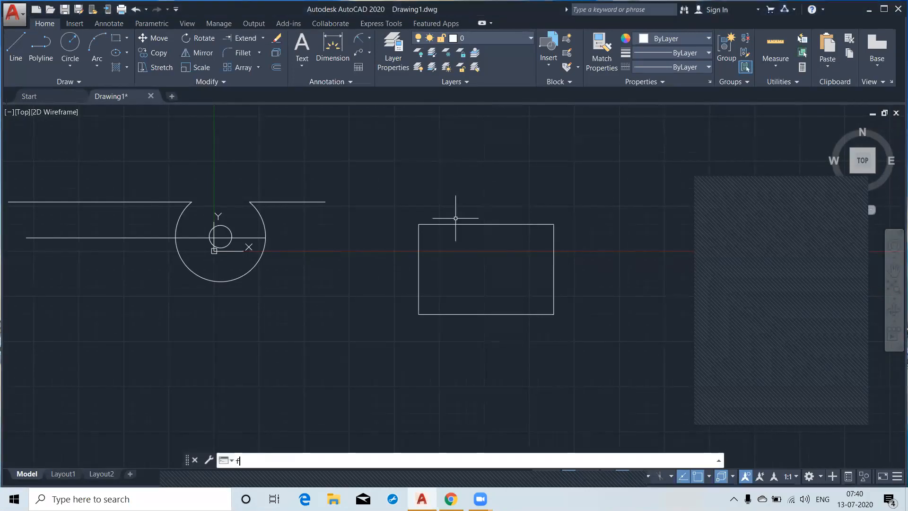
pyautogui.press('Return')
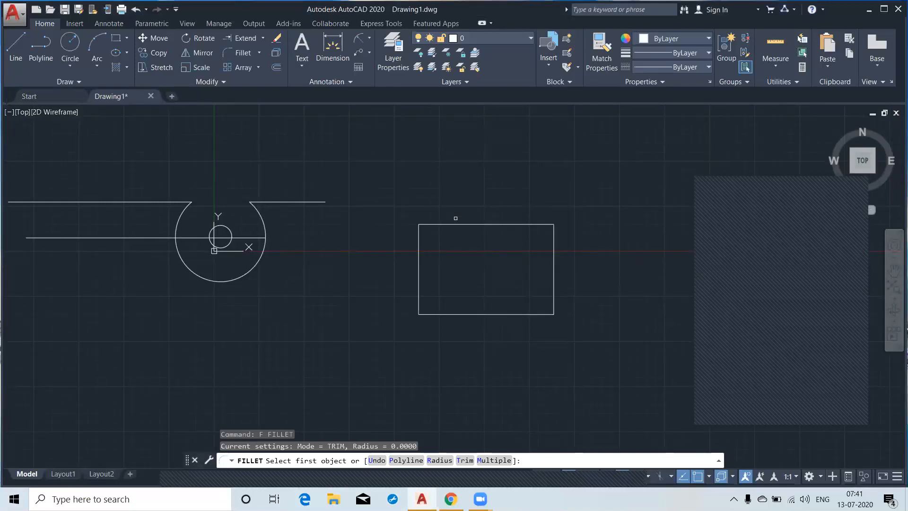
pyautogui.write('r')
pyautogui.press('Return')
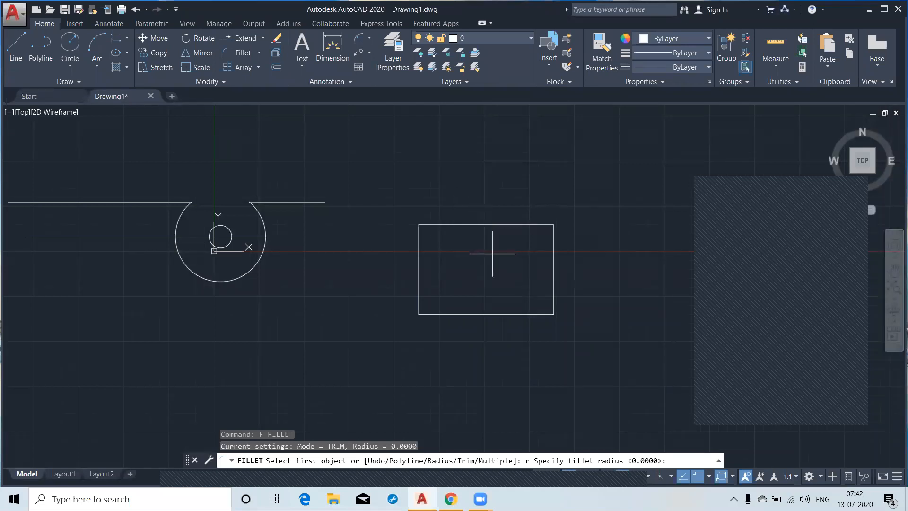
pyautogui.write('15')
pyautogui.press('Return')
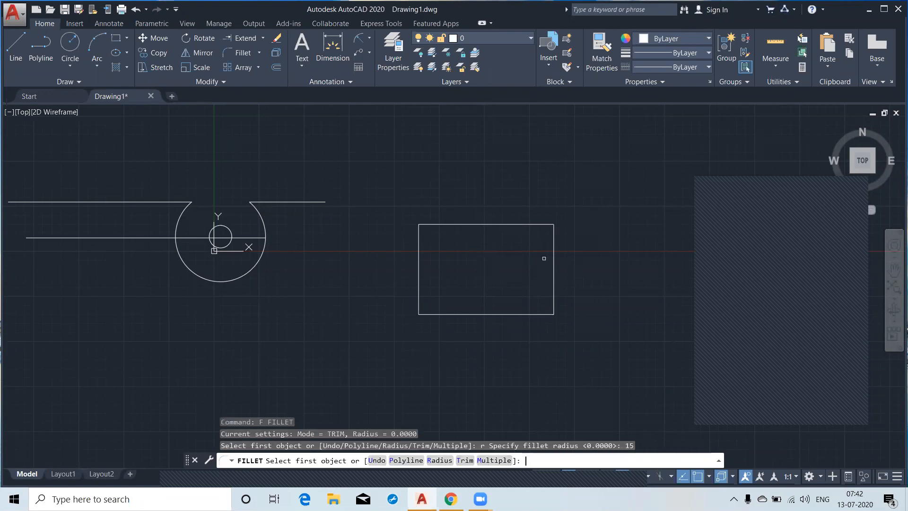
pyautogui.click(433, 224)
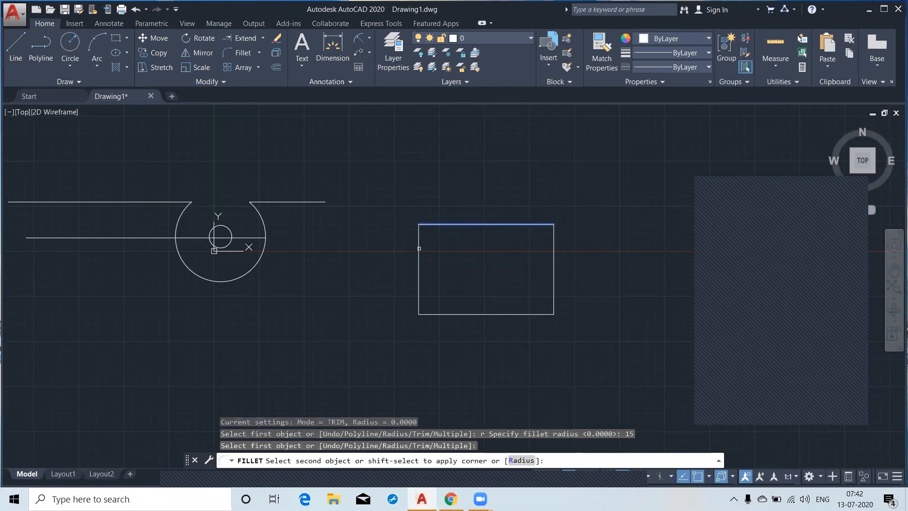
pyautogui.click(419, 248)
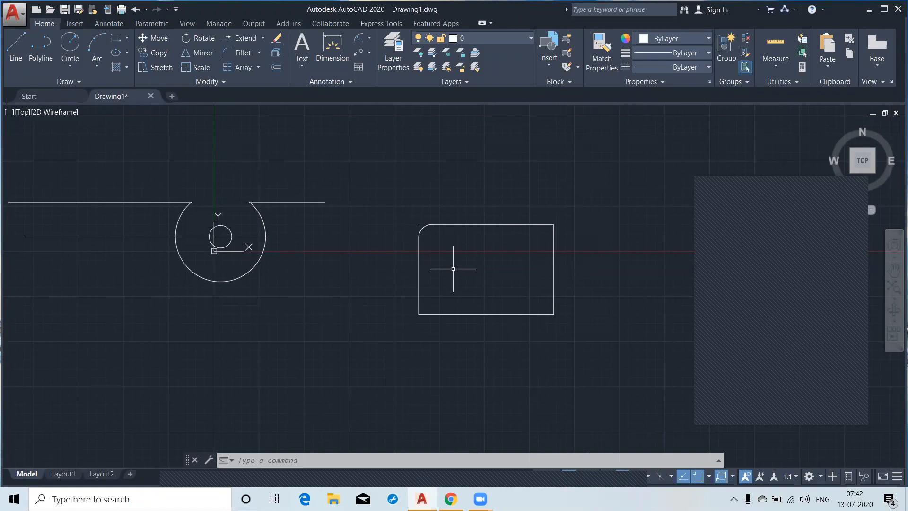
pyautogui.hotkey('ctrl', 'z')
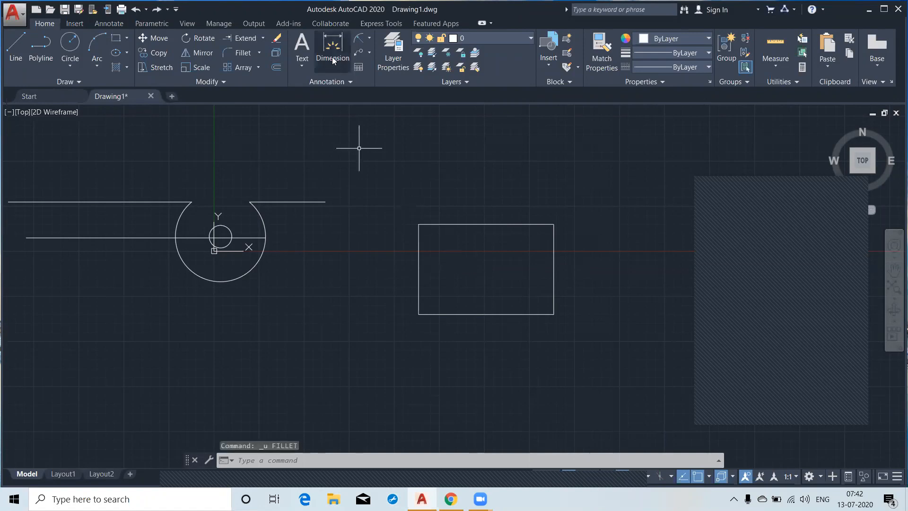
# - Fillet all four corners of the rectangle with a radius of 15 in one run, using the Multiple option
pyautogui.click(239, 52)
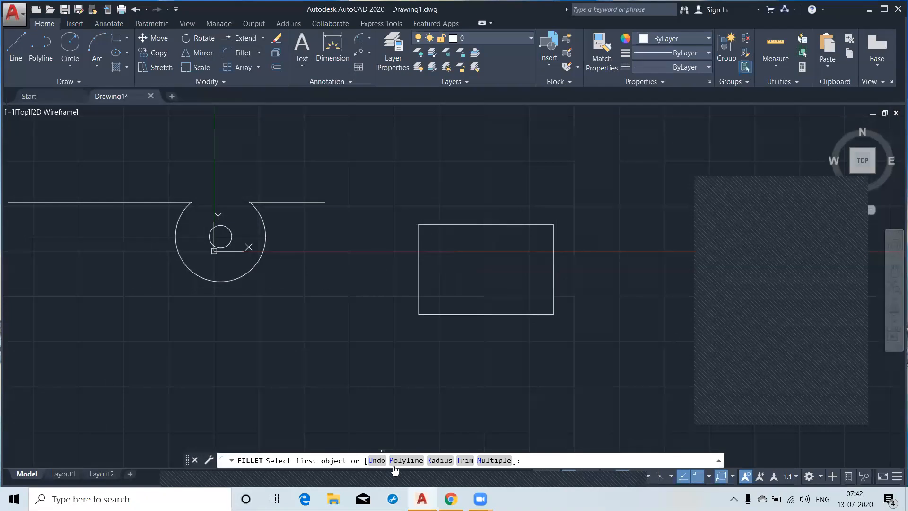
pyautogui.write('R')
pyautogui.press('Return')
pyautogui.write('150')
pyautogui.press('BackSpace')
pyautogui.press('Return')
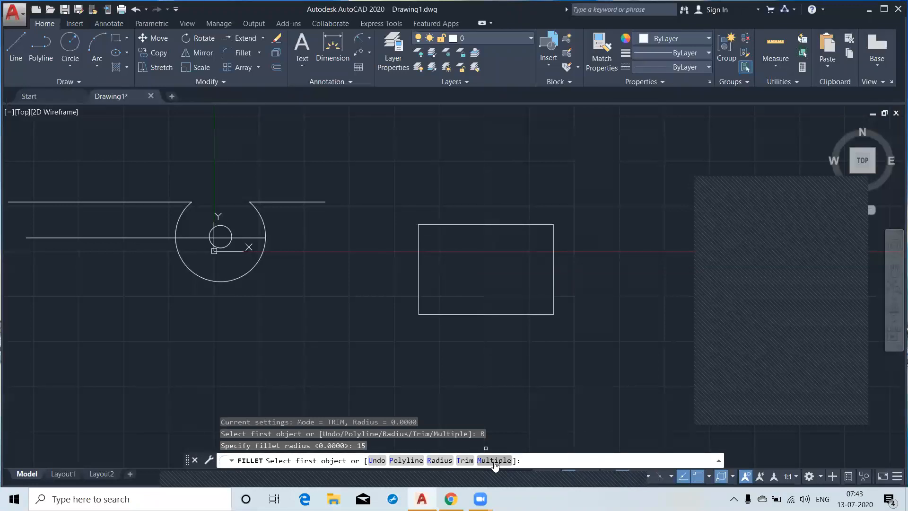
pyautogui.write('m')
pyautogui.press('Return')
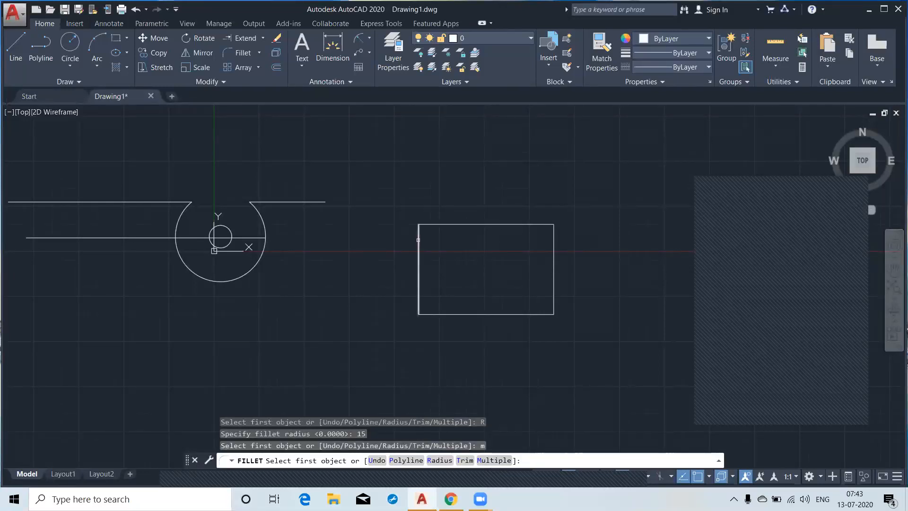
pyautogui.click(418, 240)
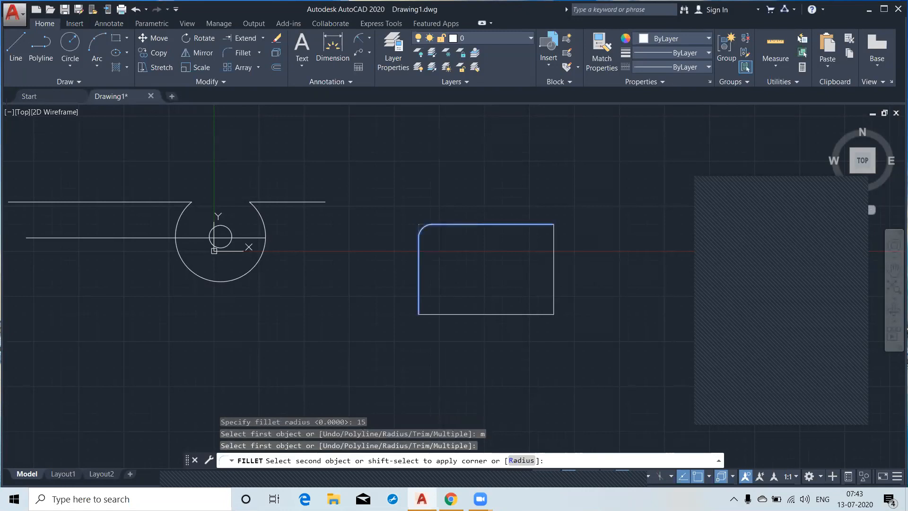
pyautogui.click(437, 224)
pyautogui.click(538, 224)
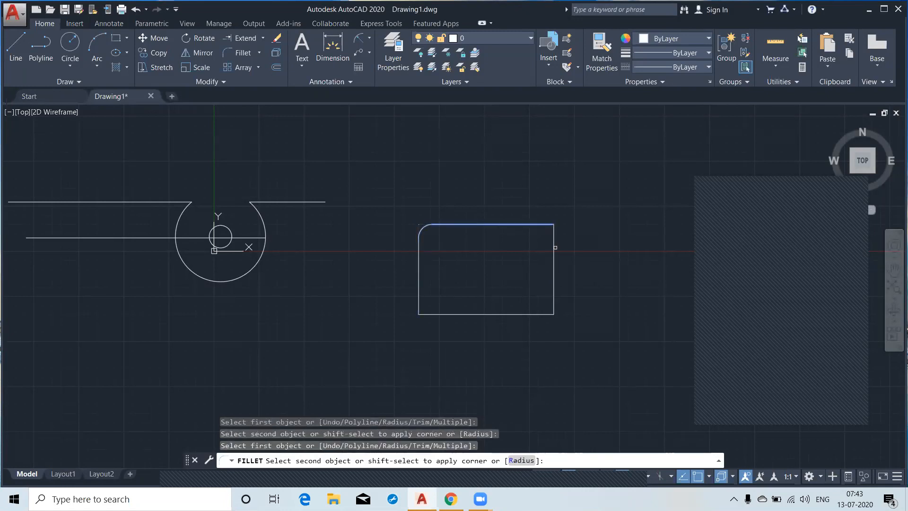
pyautogui.click(554, 251)
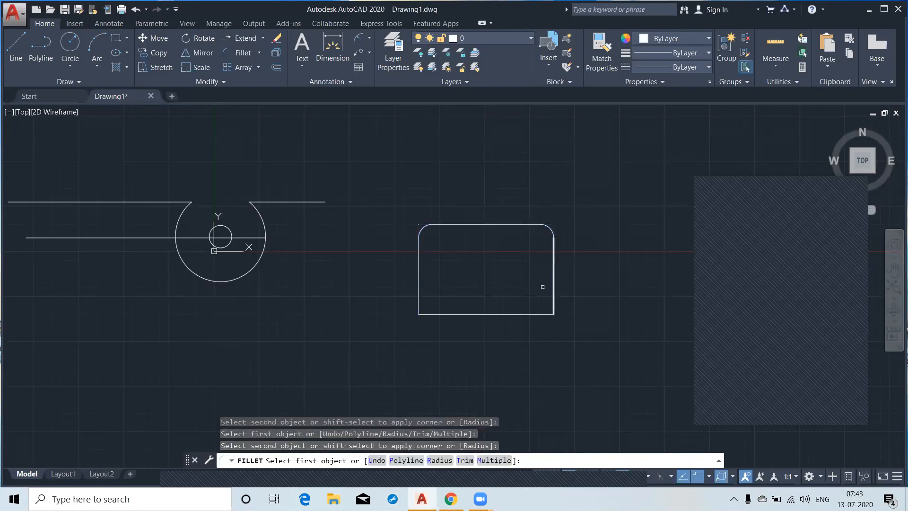
pyautogui.click(538, 315)
pyautogui.click(554, 295)
pyautogui.click(420, 285)
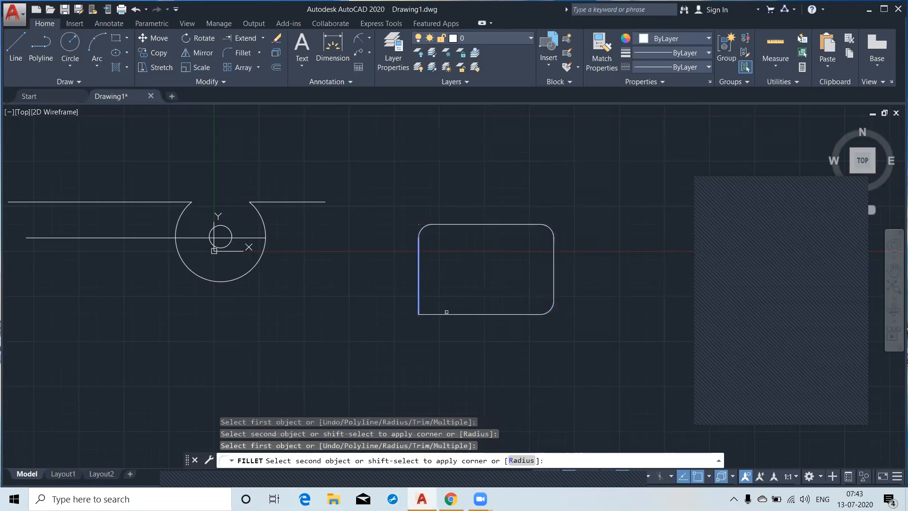
pyautogui.click(446, 314)
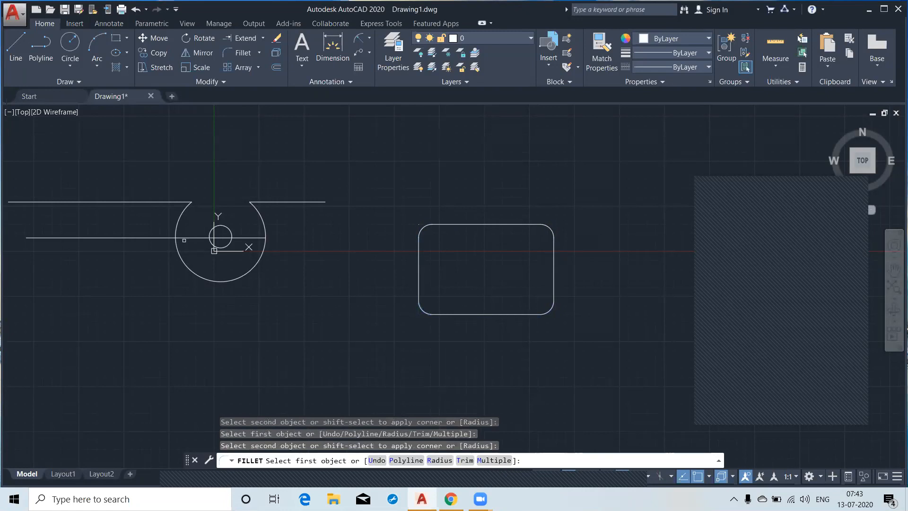
# - Fillet the outer arc with the lower line and with the upper-right line, and undo the whole fillet run
pyautogui.click(152, 237)
pyautogui.click(183, 259)
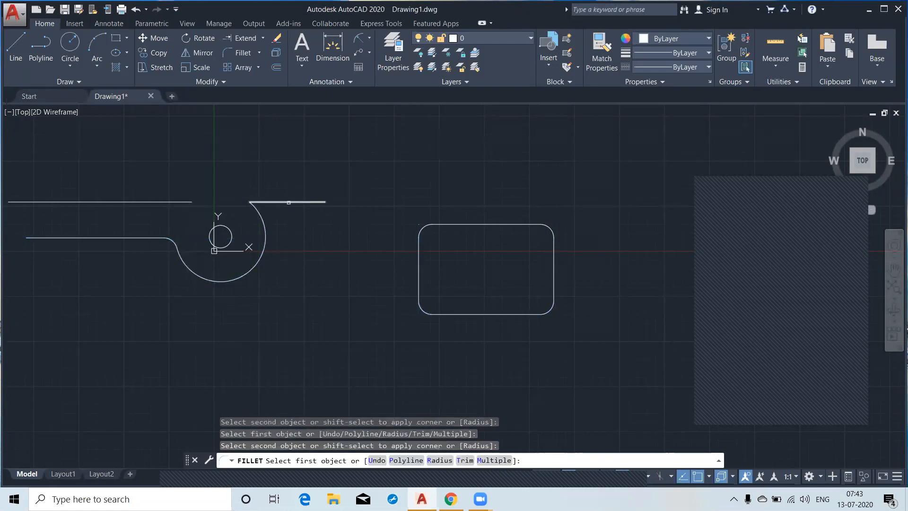
pyautogui.click(289, 204)
pyautogui.click(263, 227)
pyautogui.rightClick(336, 251)
pyautogui.click(369, 272)
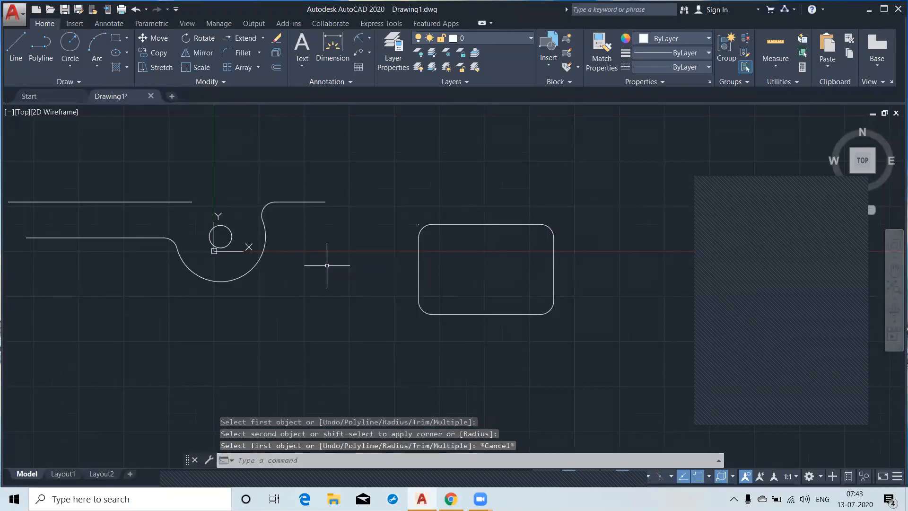
pyautogui.hotkey('ctrl', 'z')
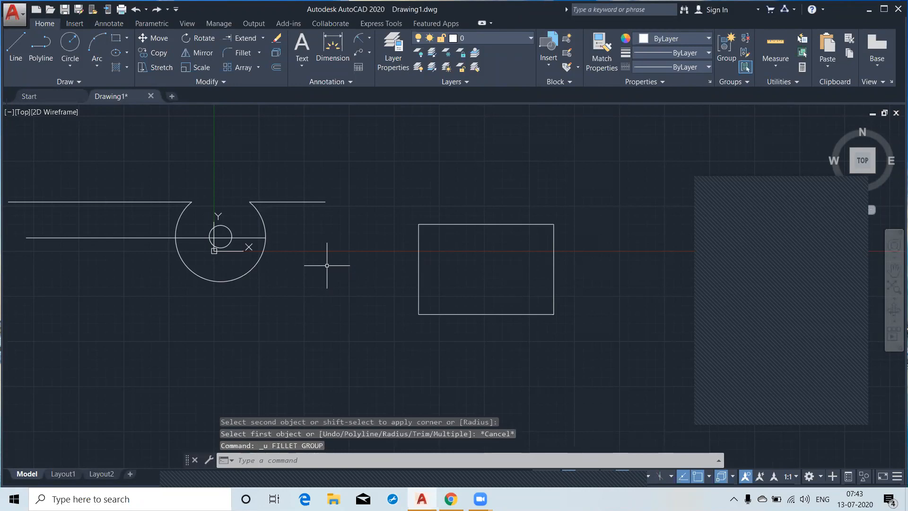
# - Fillet the rectangle's upper-left corner with a radius of 10, using the Multiple option and No trim mode
pyautogui.click(241, 53)
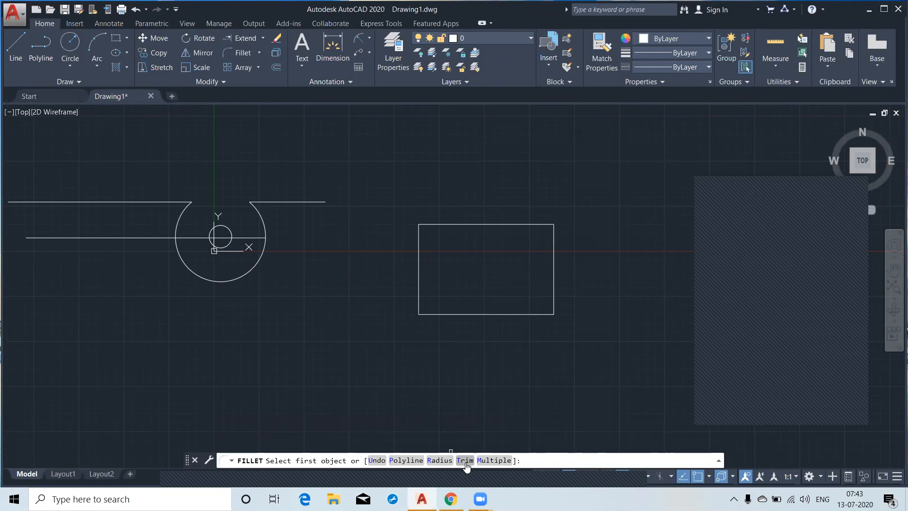
pyautogui.click(439, 460)
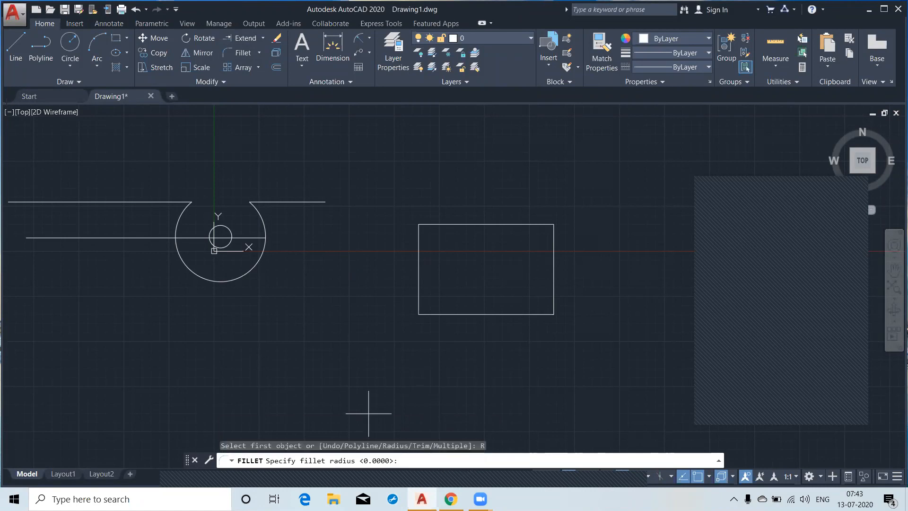
pyautogui.write('10')
pyautogui.press('Return')
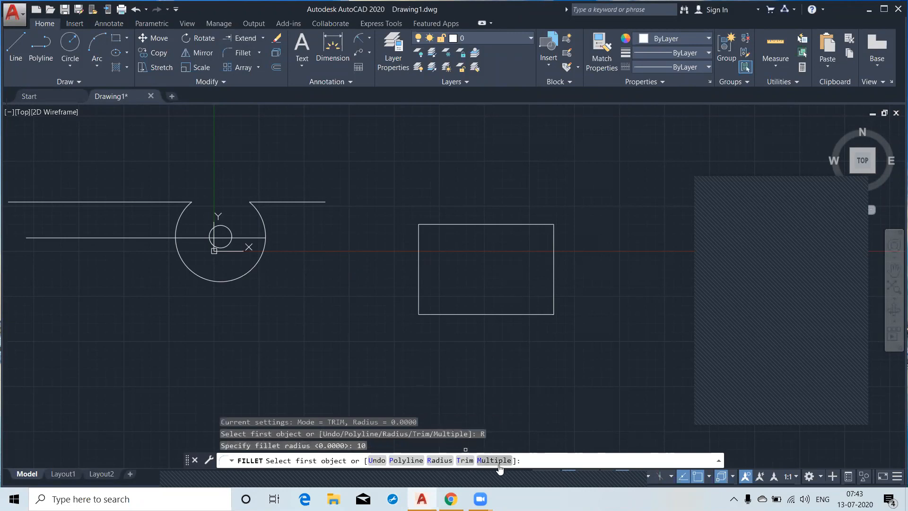
pyautogui.write('m')
pyautogui.press('Return')
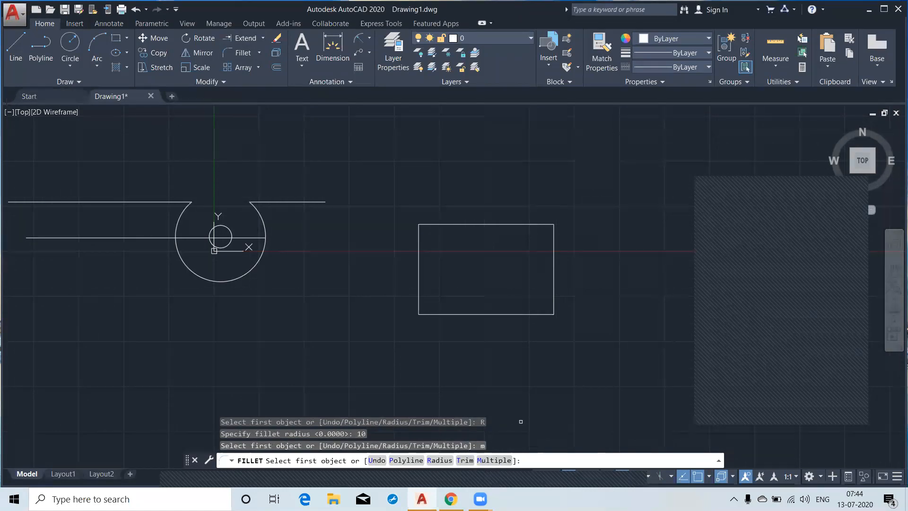
pyautogui.write('t')
pyautogui.press('Return')
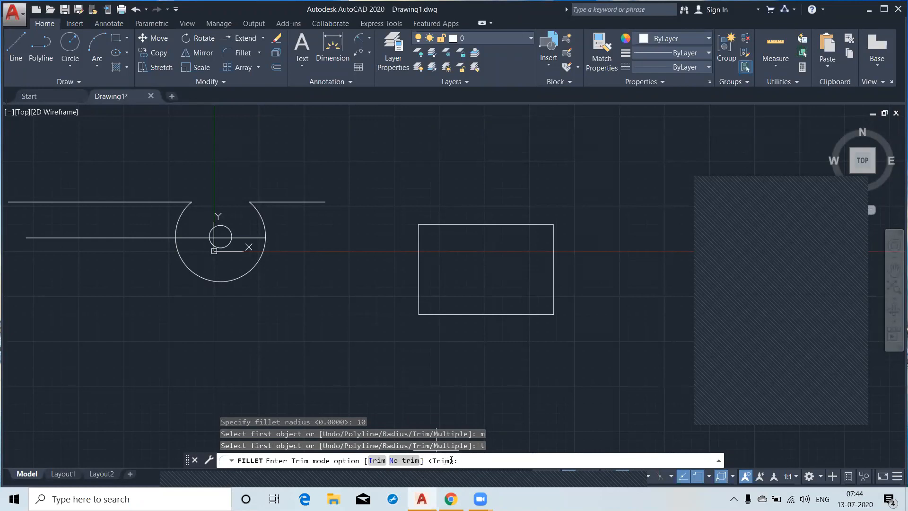
pyautogui.click(404, 461)
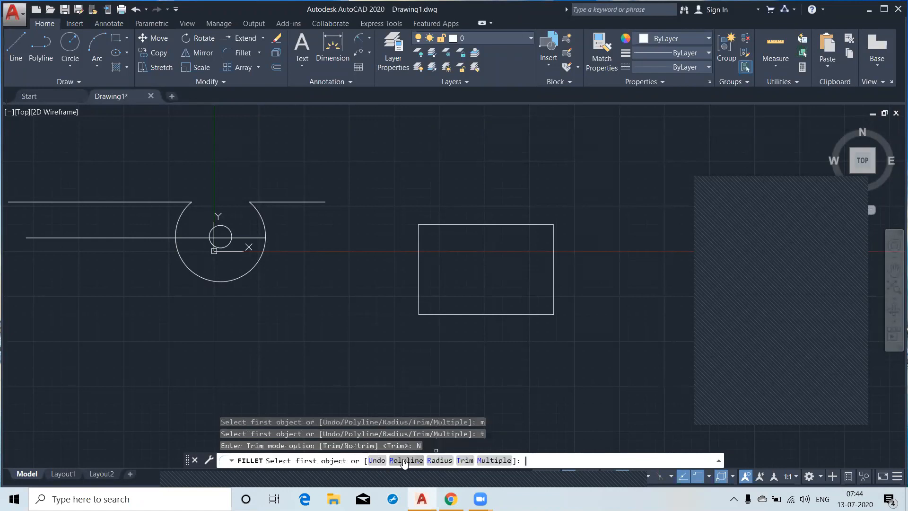
pyautogui.click(420, 248)
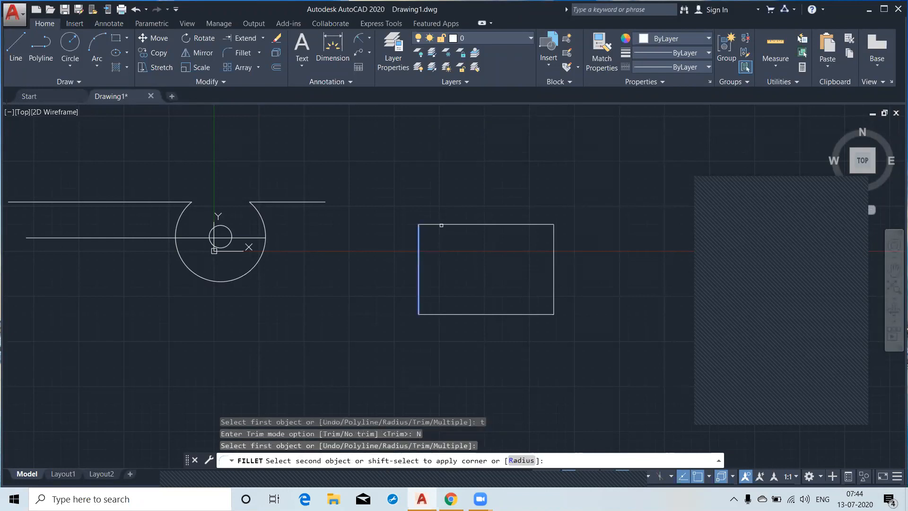
pyautogui.click(441, 226)
pyautogui.scroll(3, 420, 228)
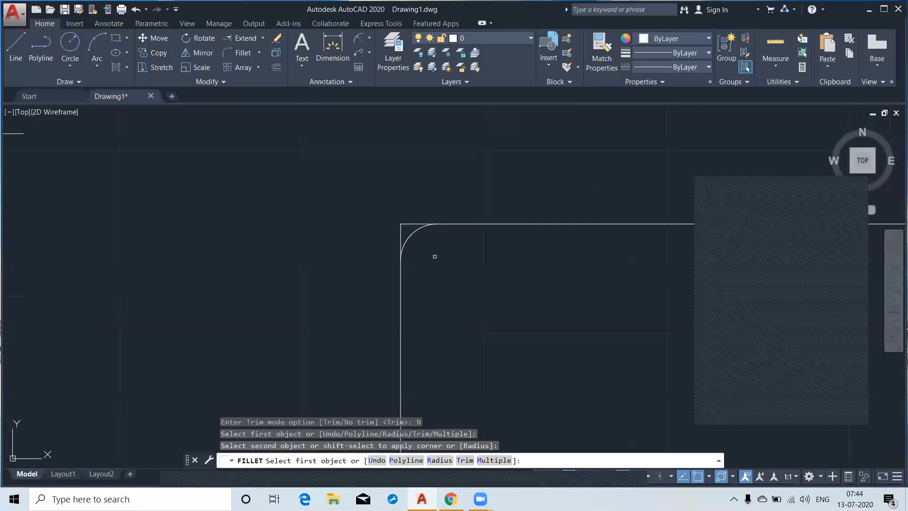
# - Fillet the lower horizontal line with the left side of the large arc, below the line, in the same untrimmed run
pyautogui.scroll(-4, 434, 257)
pyautogui.moveTo(287, 295); pyautogui.dragTo(420, 265, button='middle')
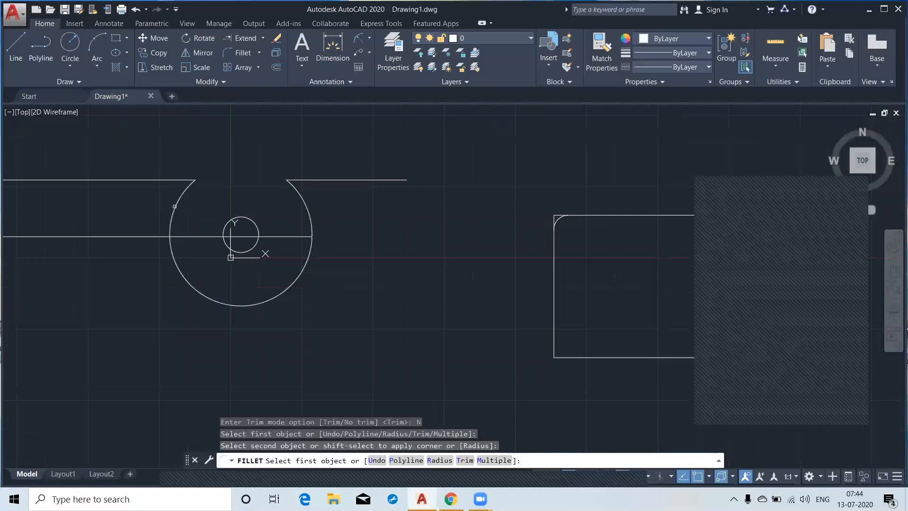
pyautogui.click(139, 237)
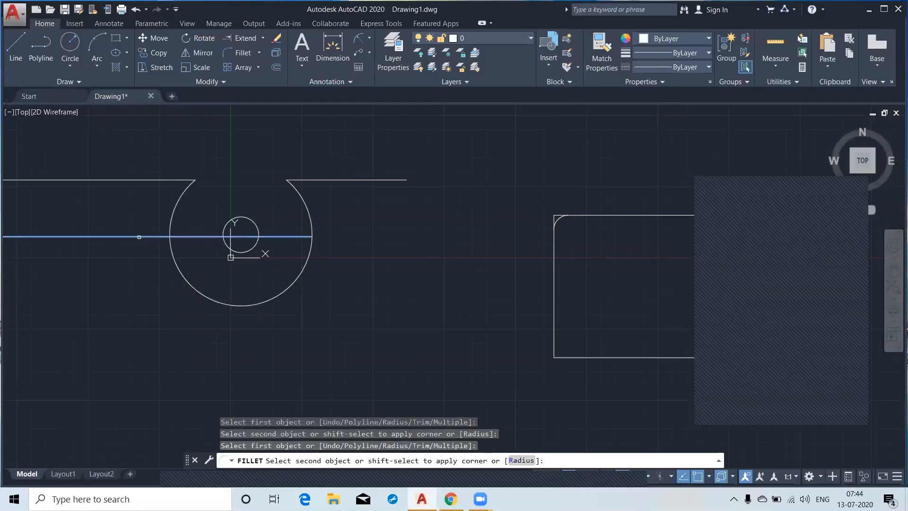
pyautogui.click(178, 263)
pyautogui.scroll(5, 153, 252)
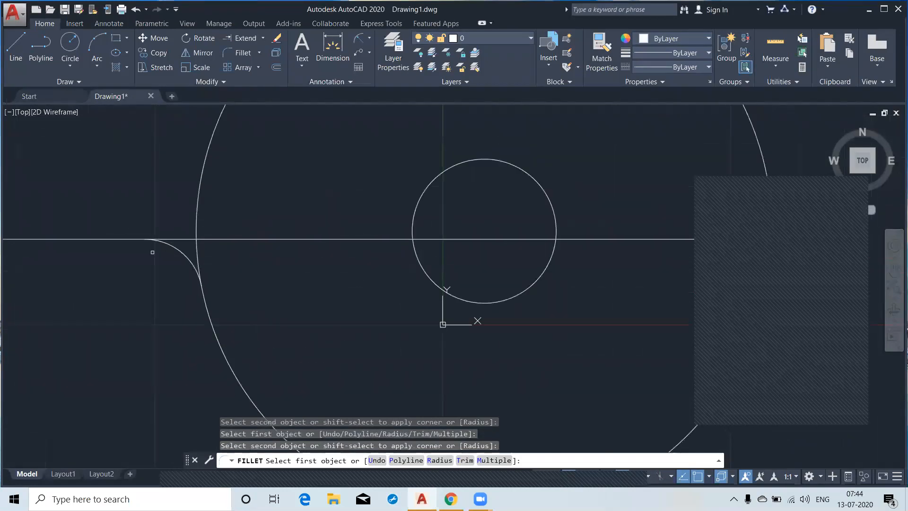
pyautogui.scroll(-4, 148, 263)
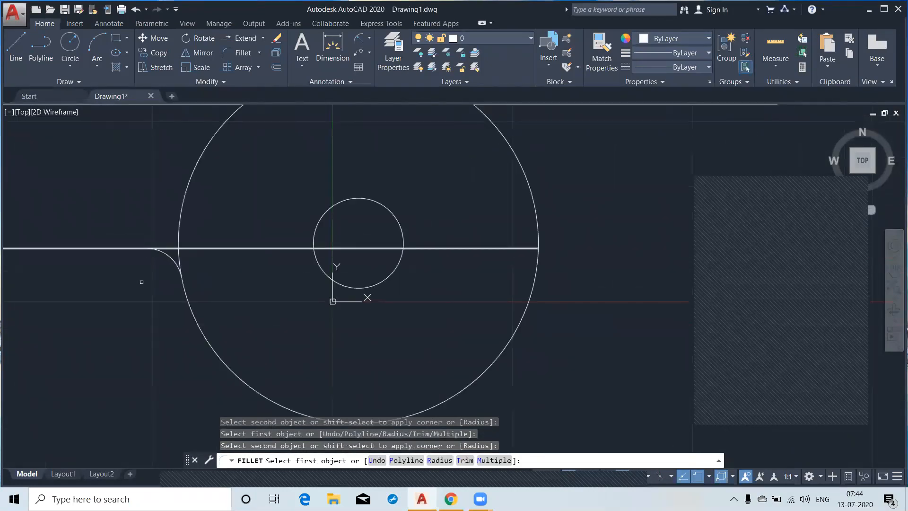
# - Fillet the upper-right line with the right side of the large arc, and end the fillet run
pyautogui.scroll(-3, 140, 281)
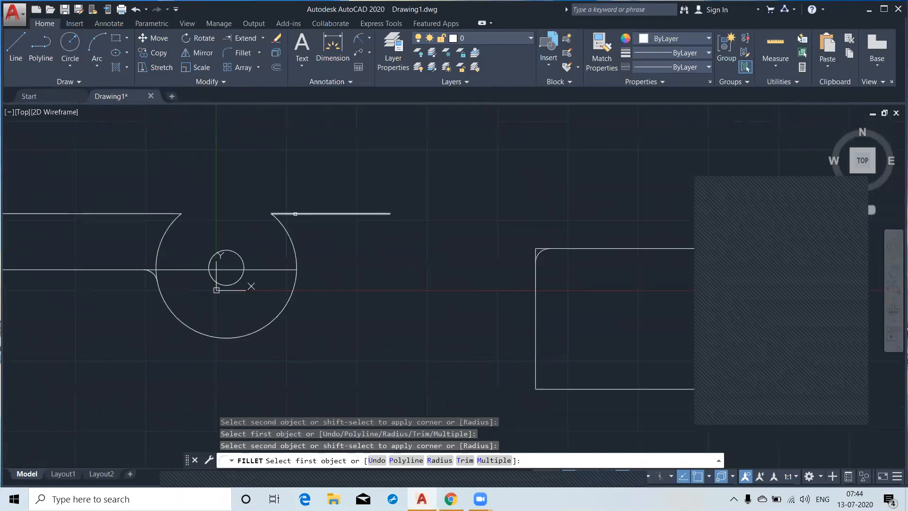
pyautogui.click(295, 213)
pyautogui.click(286, 243)
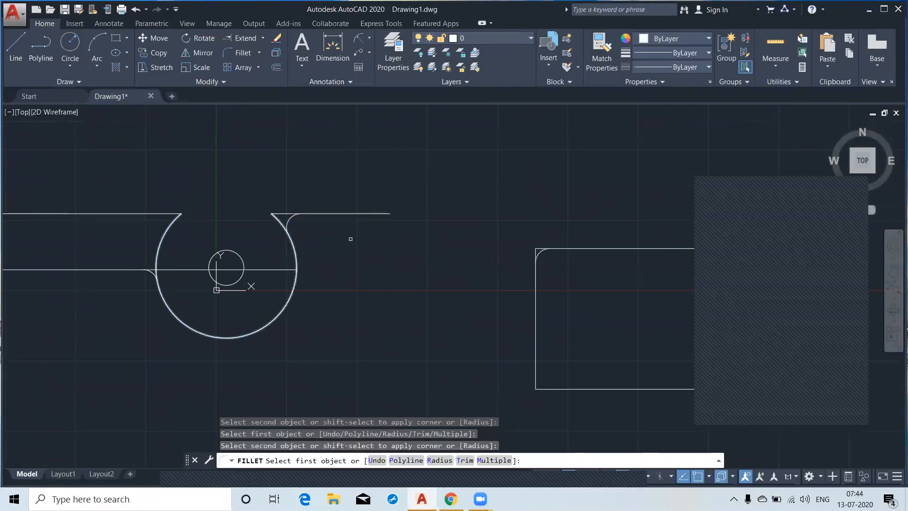
pyautogui.scroll(-1, 371, 238)
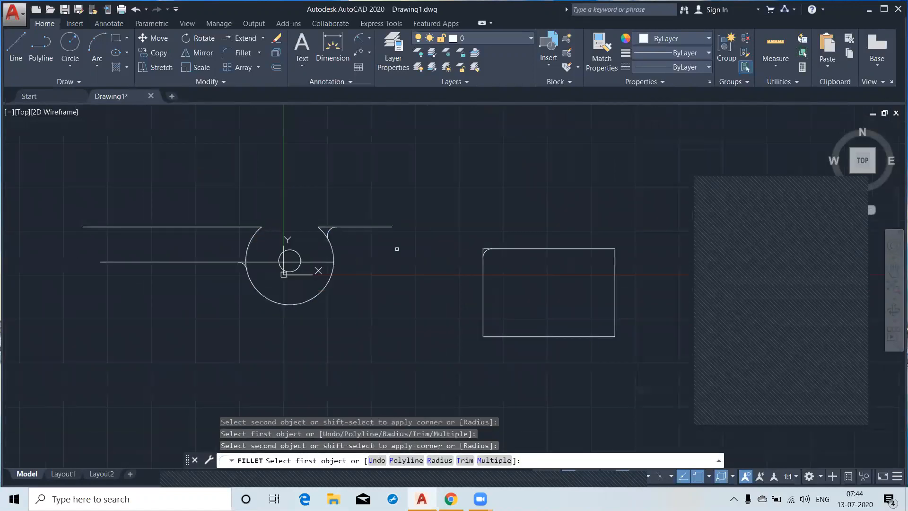
pyautogui.moveTo(434, 272); pyautogui.dragTo(226, 272, button='middle')
pyautogui.scroll(2, 284, 258)
pyautogui.scroll(2, 288, 253)
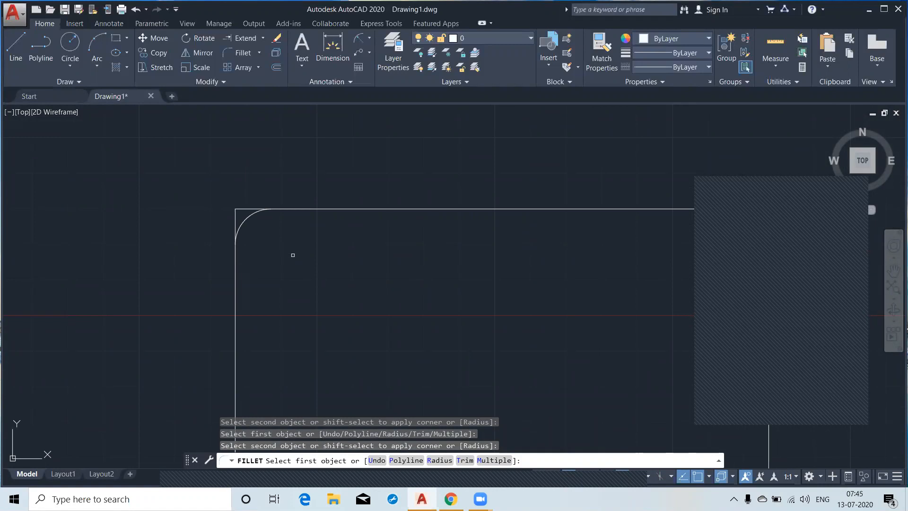
pyautogui.press('Escape')
# - Select the rectangle's four sides one by one to examine whether they are separate objects, and clear the selection
pyautogui.scroll(-2, 294, 251)
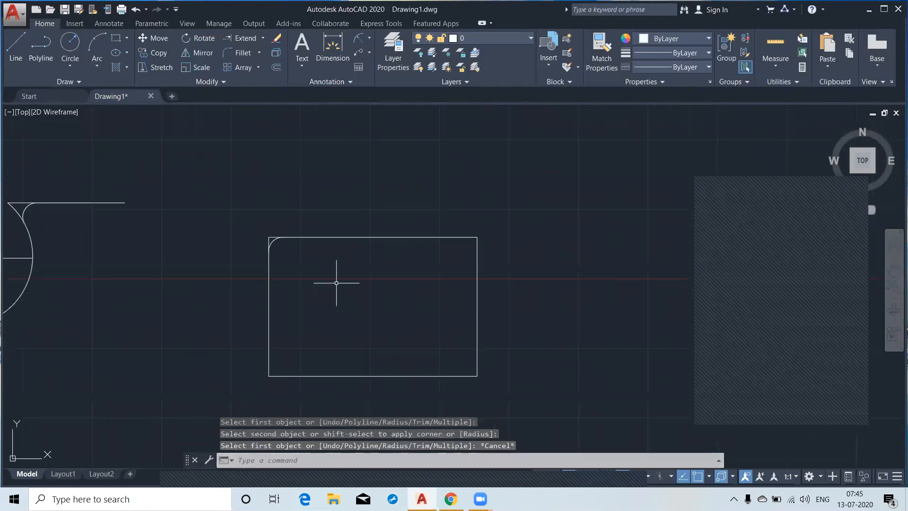
pyautogui.moveTo(355, 289); pyautogui.dragTo(233, 259, button='middle')
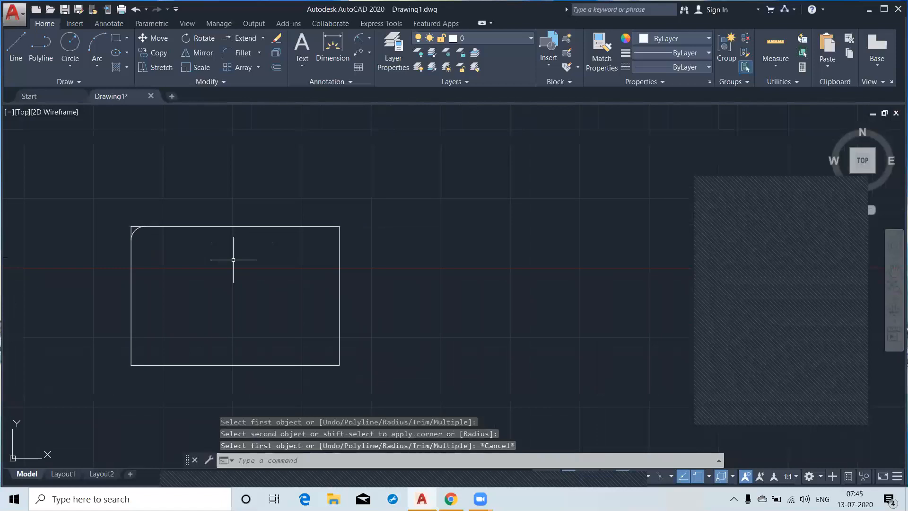
pyautogui.click(245, 226)
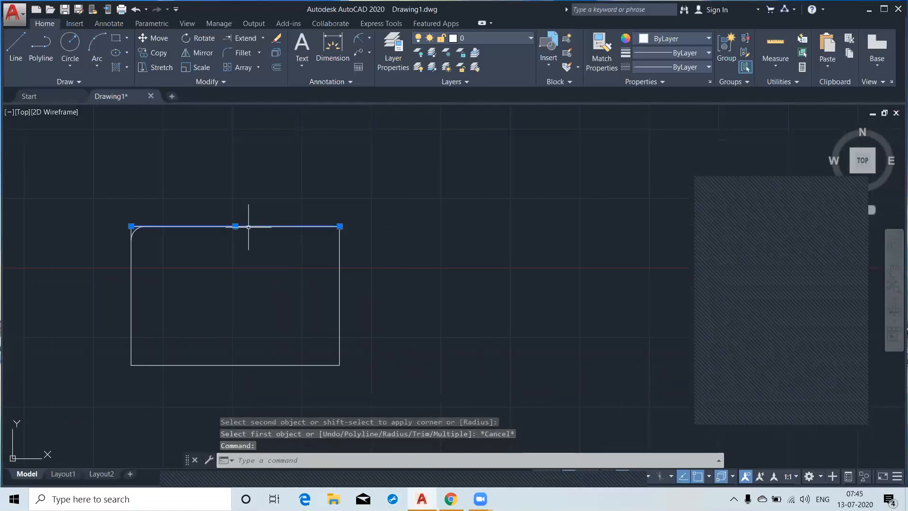
pyautogui.click(339, 278)
pyautogui.click(293, 365)
pyautogui.click(133, 321)
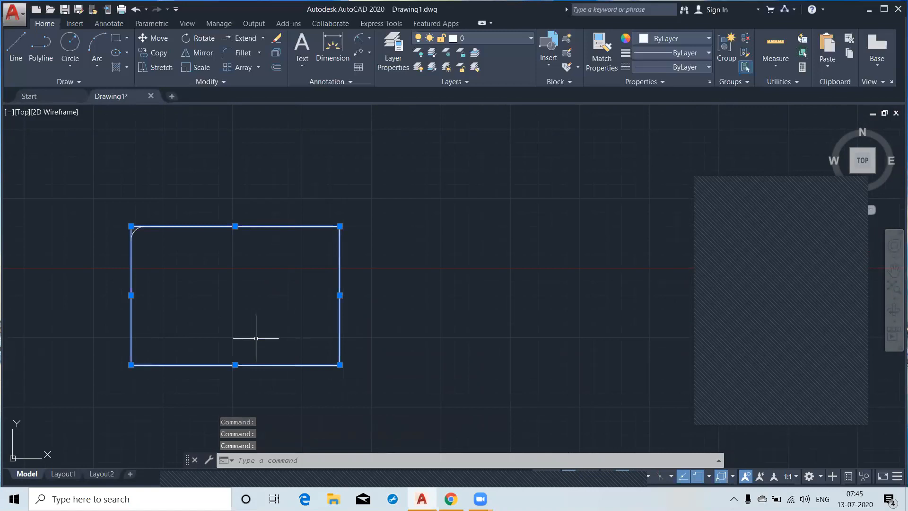
pyautogui.press('Escape')
# - Draw a second rectangle as a single four-segment polyline in the empty area right of the first rectangle
pyautogui.moveTo(257, 334); pyautogui.dragTo(204, 323, button='middle')
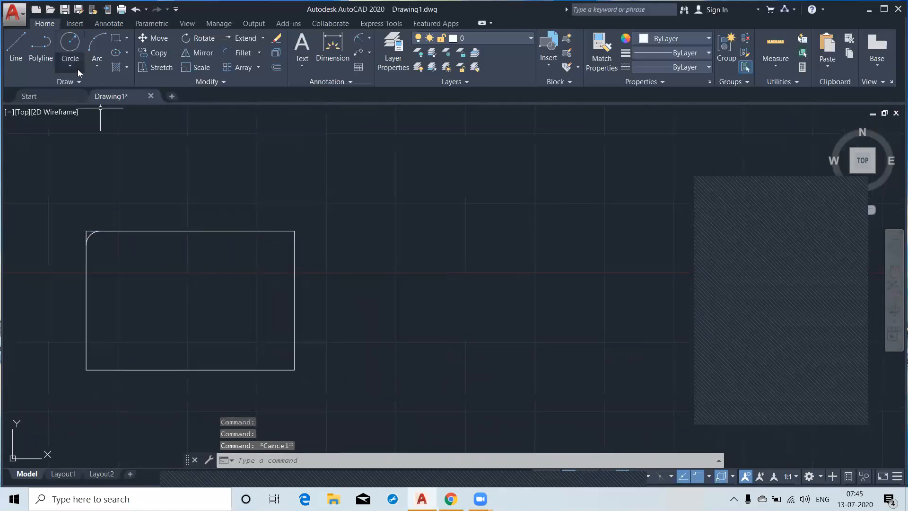
pyautogui.click(43, 48)
pyautogui.click(405, 230)
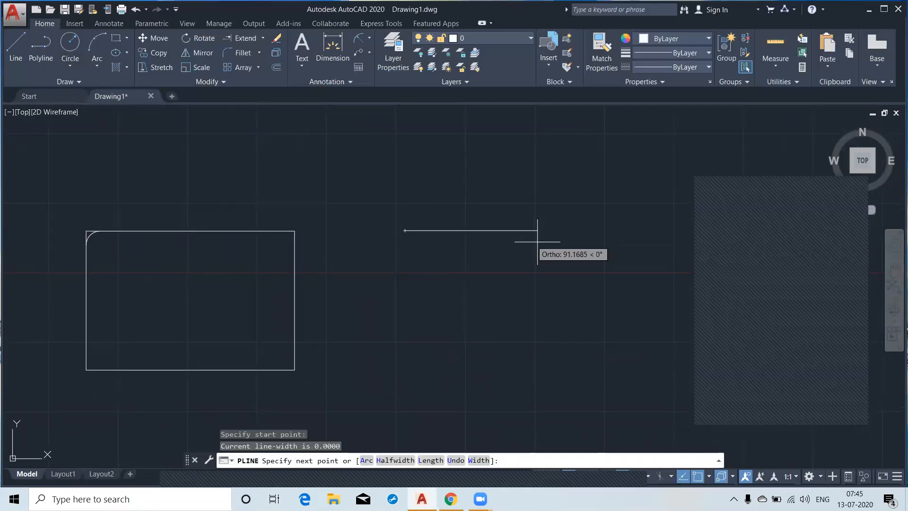
pyautogui.click(591, 234)
pyautogui.click(590, 363)
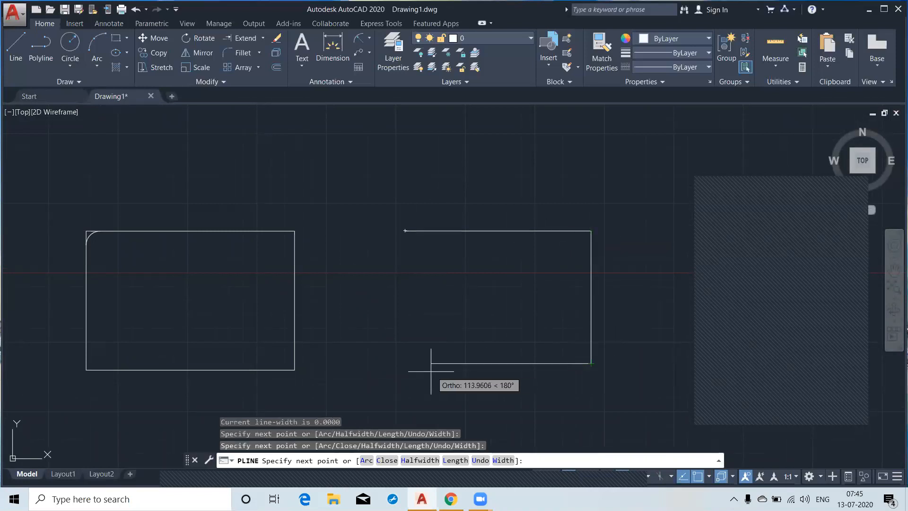
pyautogui.click(405, 363)
pyautogui.click(402, 227)
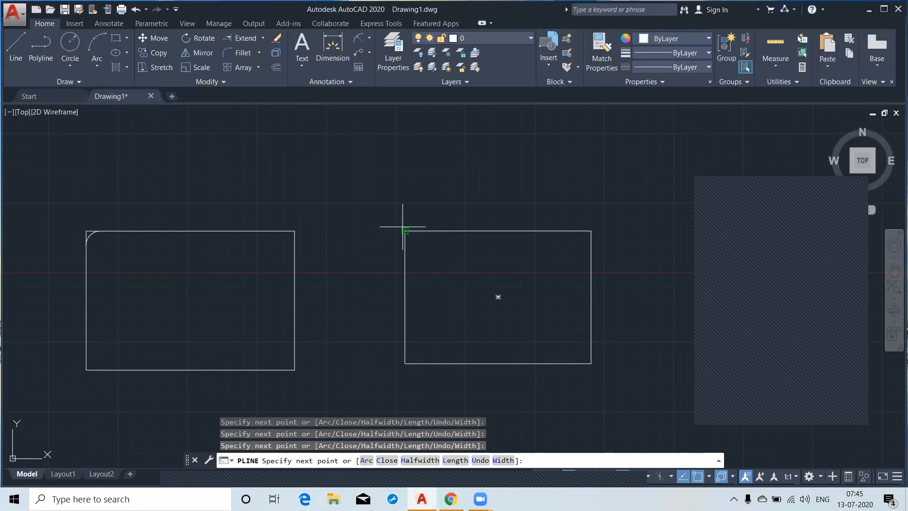
pyautogui.press('Return')
# - Fillet all corners of the new polyline rectangle at once with a radius of 15, using the Polyline option
pyautogui.write('F')
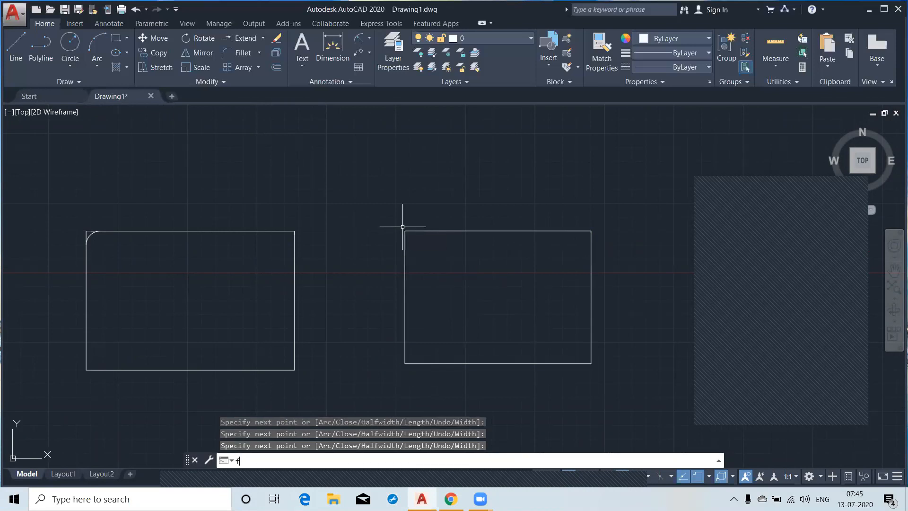
pyautogui.press('Return')
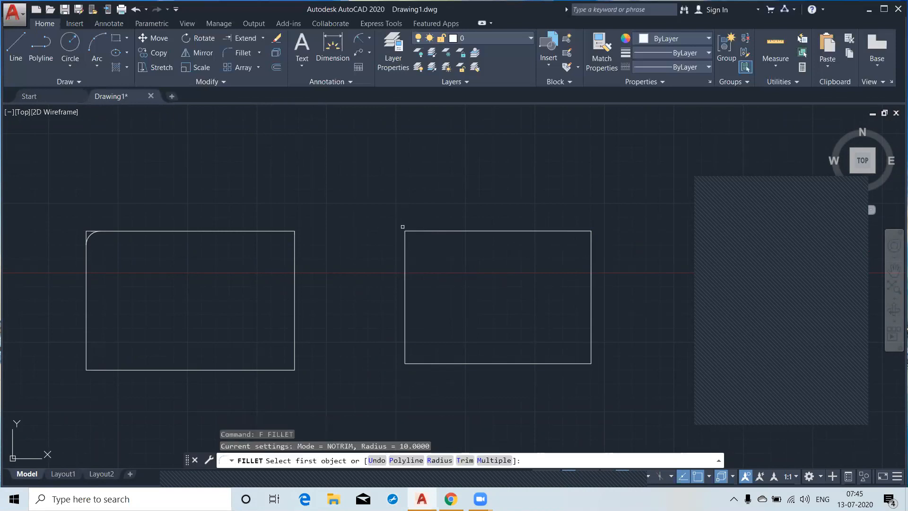
pyautogui.click(440, 461)
pyautogui.write('15')
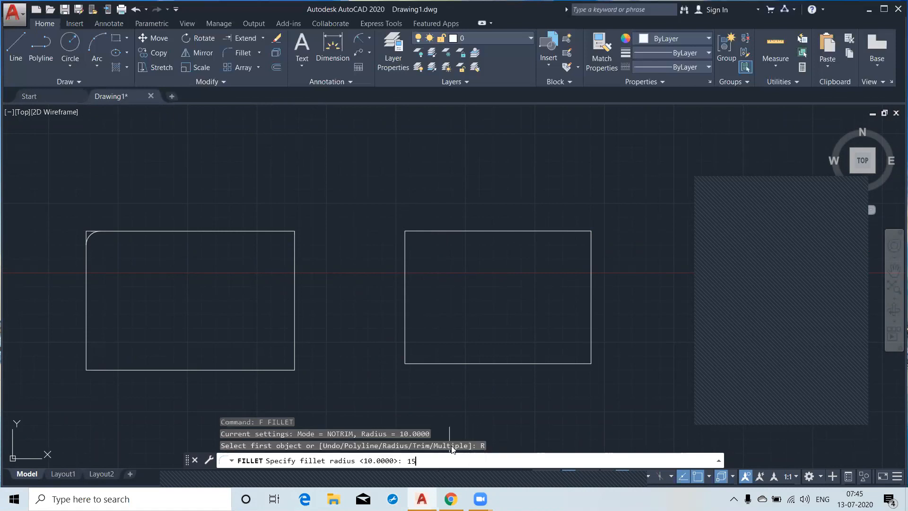
pyautogui.press('Return')
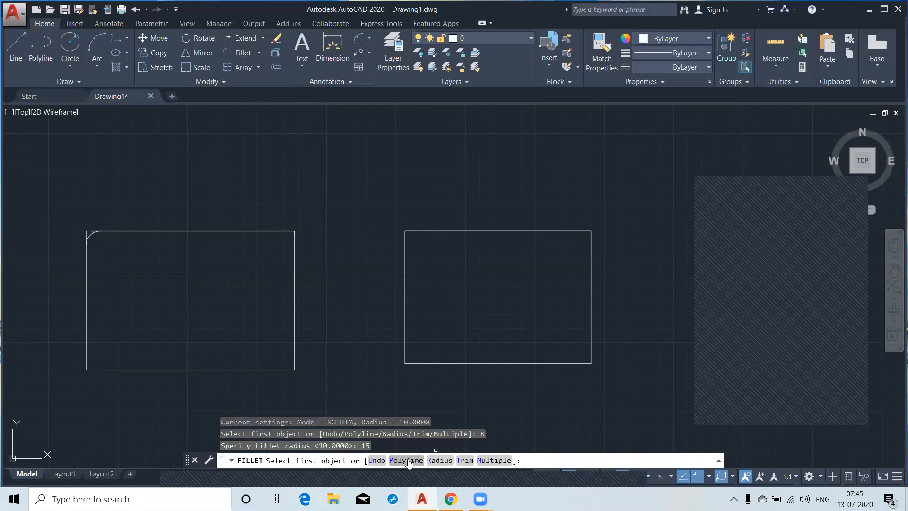
pyautogui.write('p')
pyautogui.press('Return')
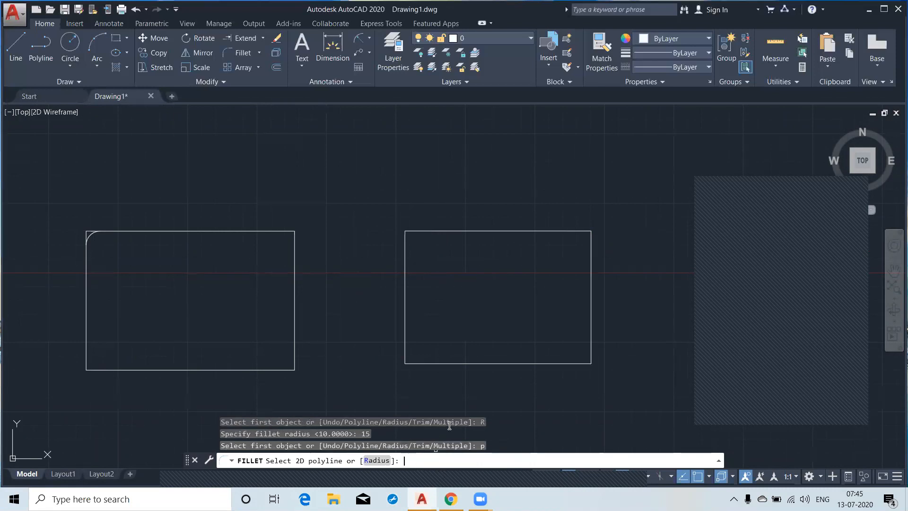
pyautogui.click(441, 230)
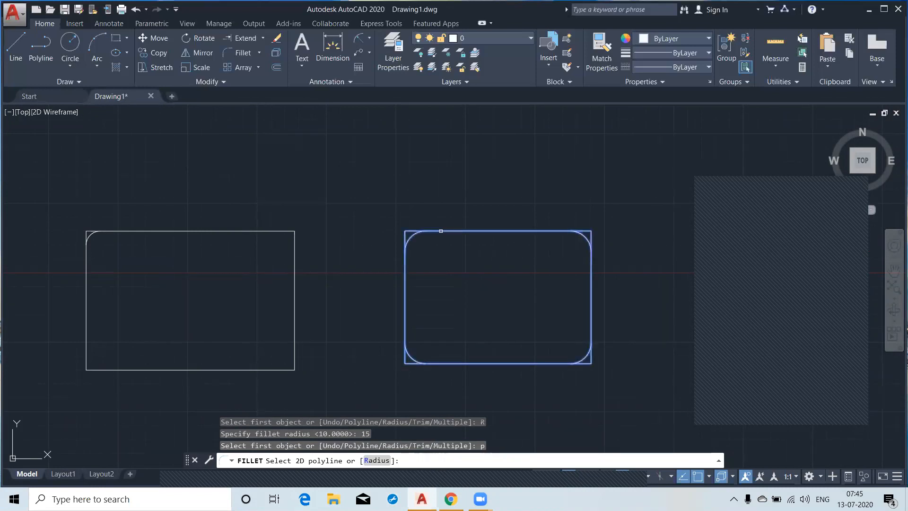
pyautogui.click(441, 230)
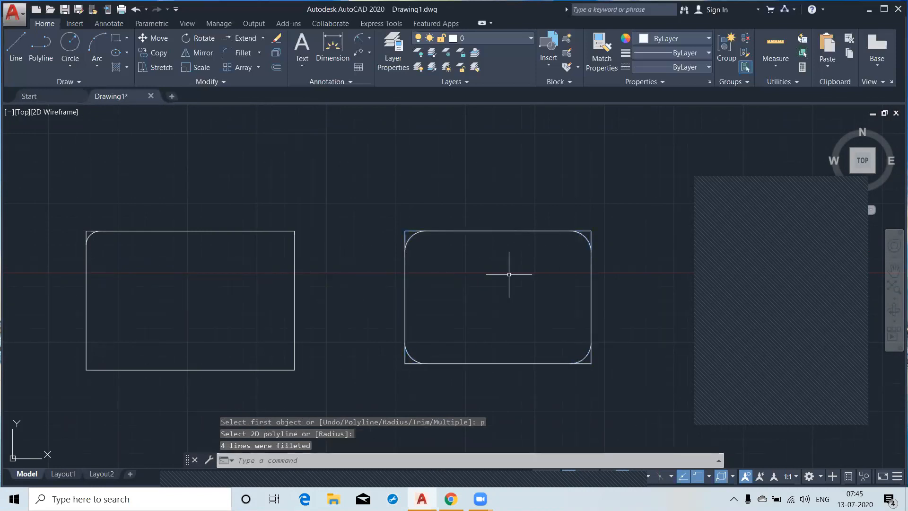